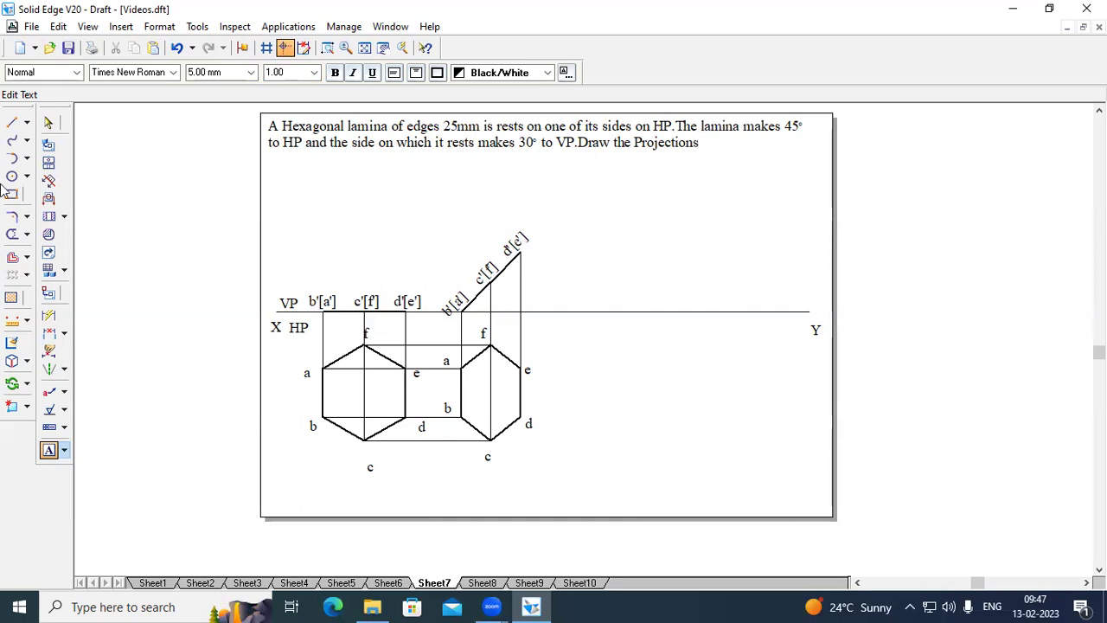
- Draw a horizontal reference line to the right of the second top view
{"action": "left_click", "coordinate": [11, 122]}
{"action": "left_click", "coordinate": [152, 73]}
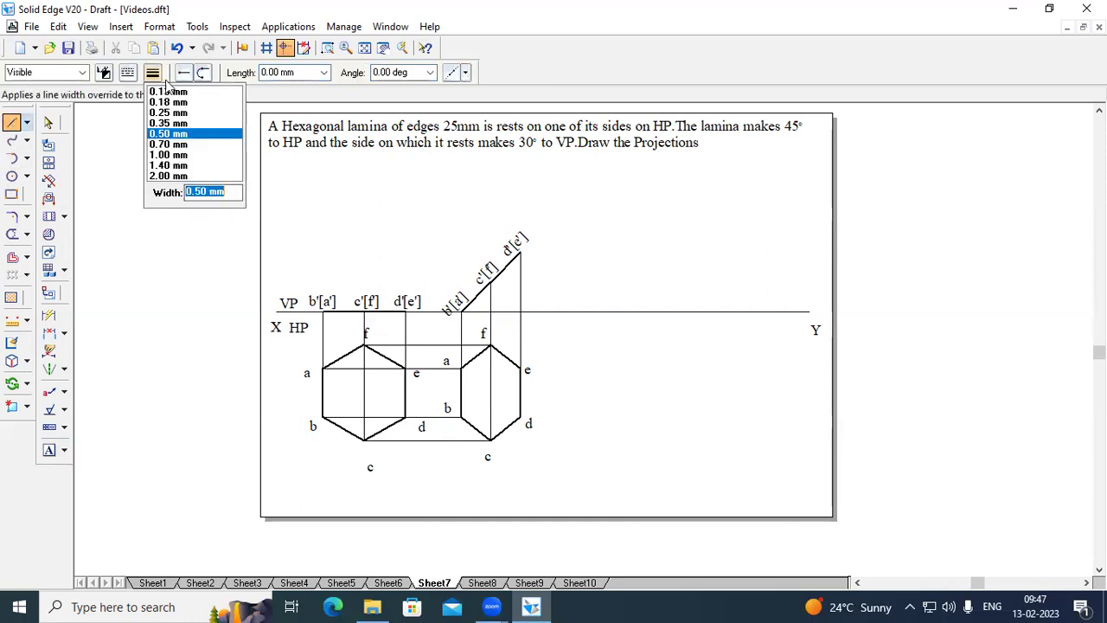
{"action": "left_click", "coordinate": [163, 154]}
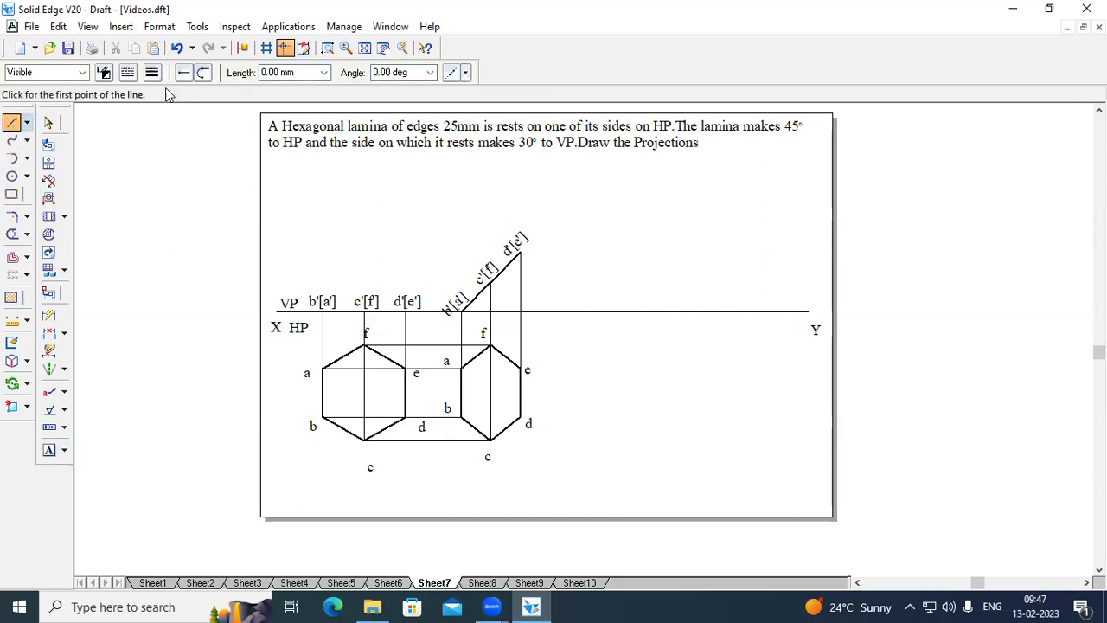
{"action": "left_click", "coordinate": [560, 364]}
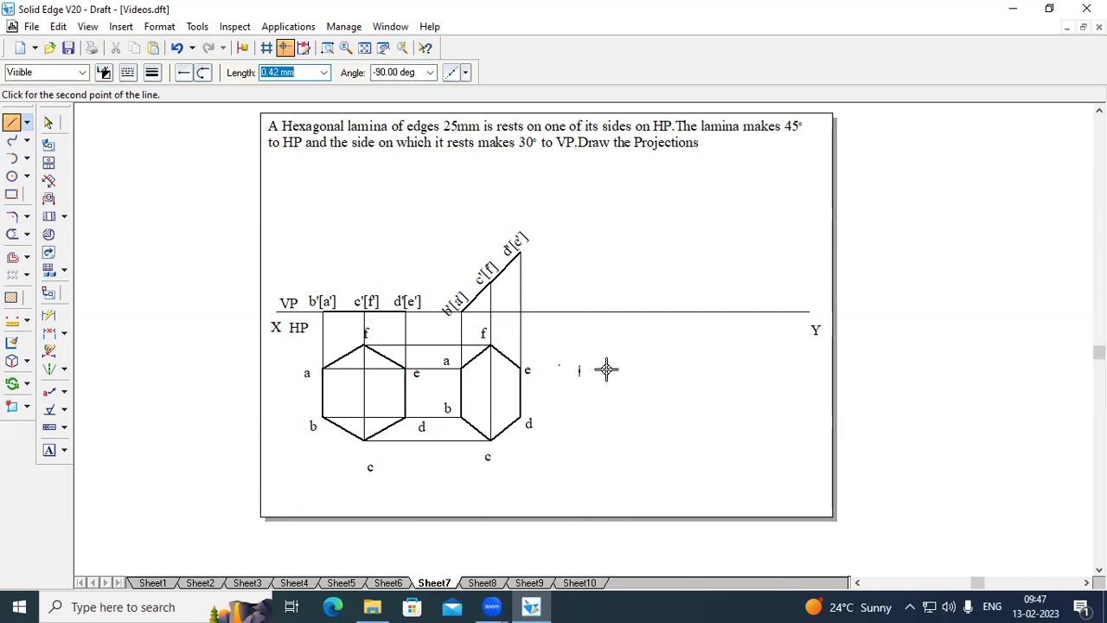
{"action": "left_click", "coordinate": [716, 364]}
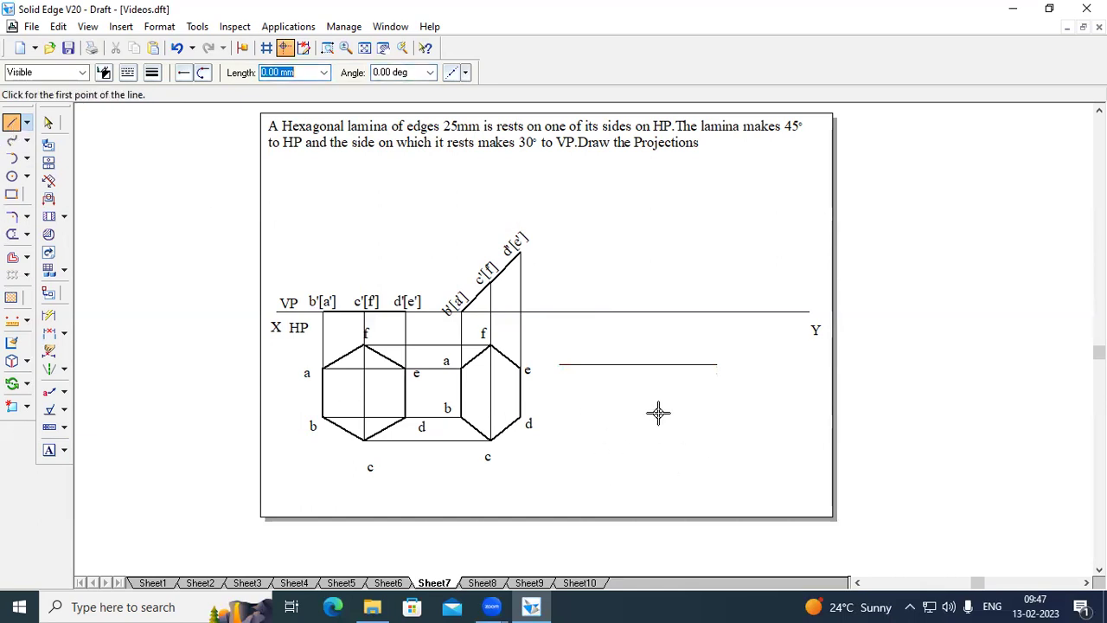
- Draw a line from the horizontal line's left end sloping down at -30°
{"action": "left_click", "coordinate": [560, 365]}
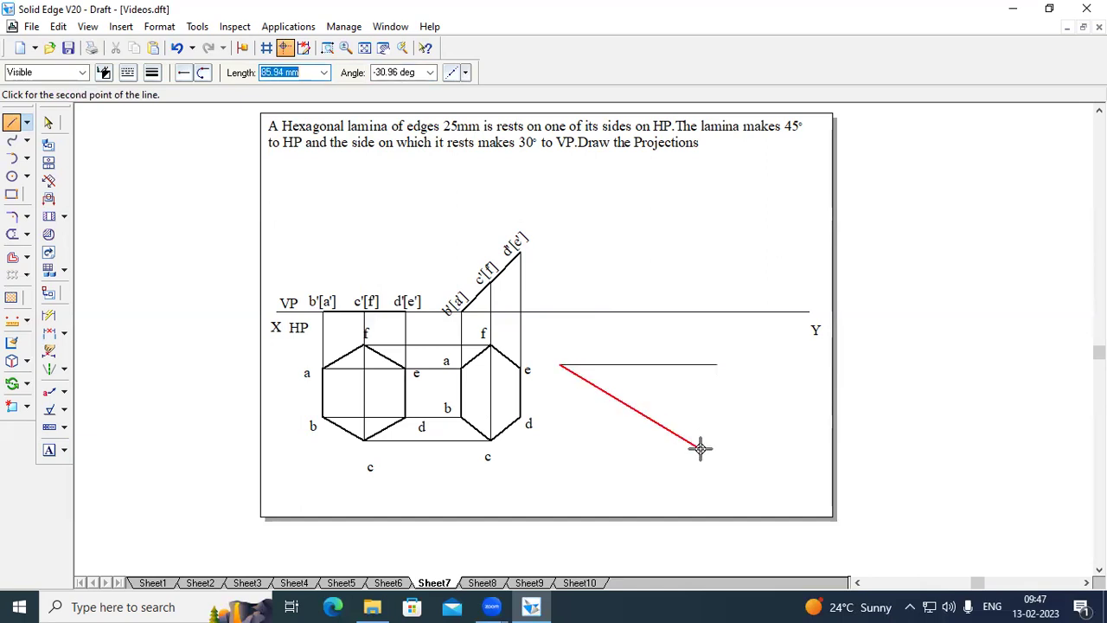
{"action": "key", "text": "Tab"}
{"action": "type", "text": "-"}
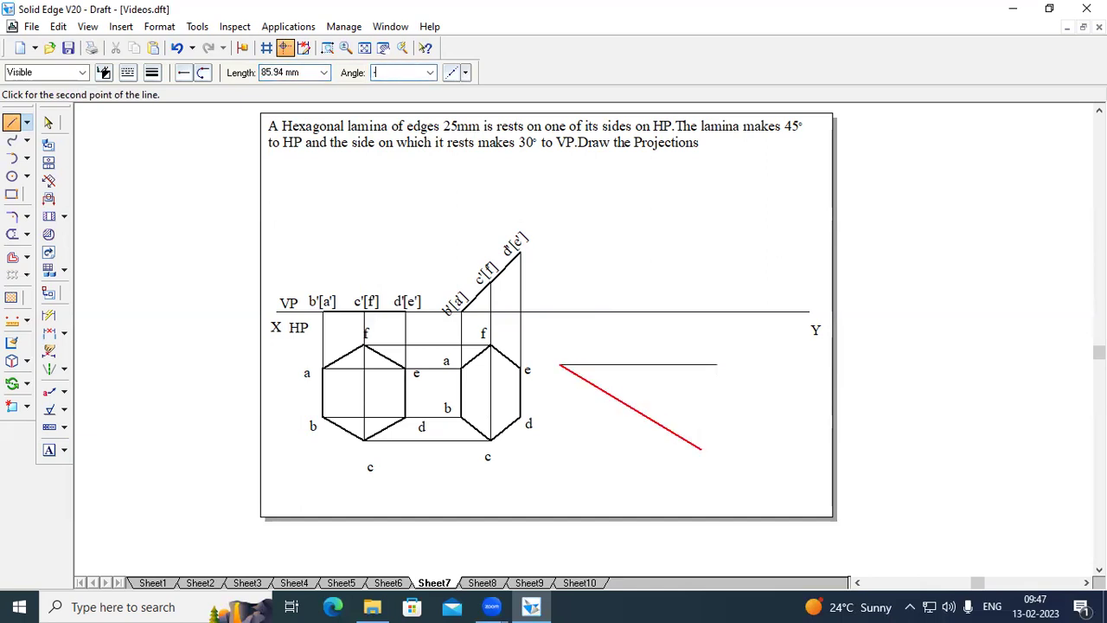
{"action": "key", "text": "Tab"}
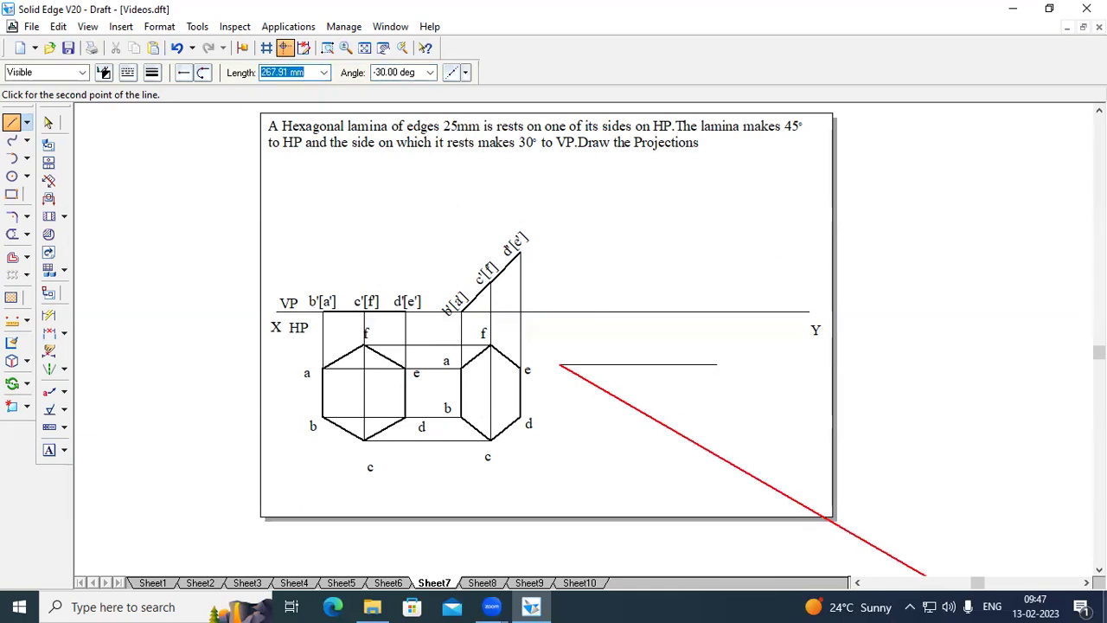
{"action": "left_click", "coordinate": [726, 455]}
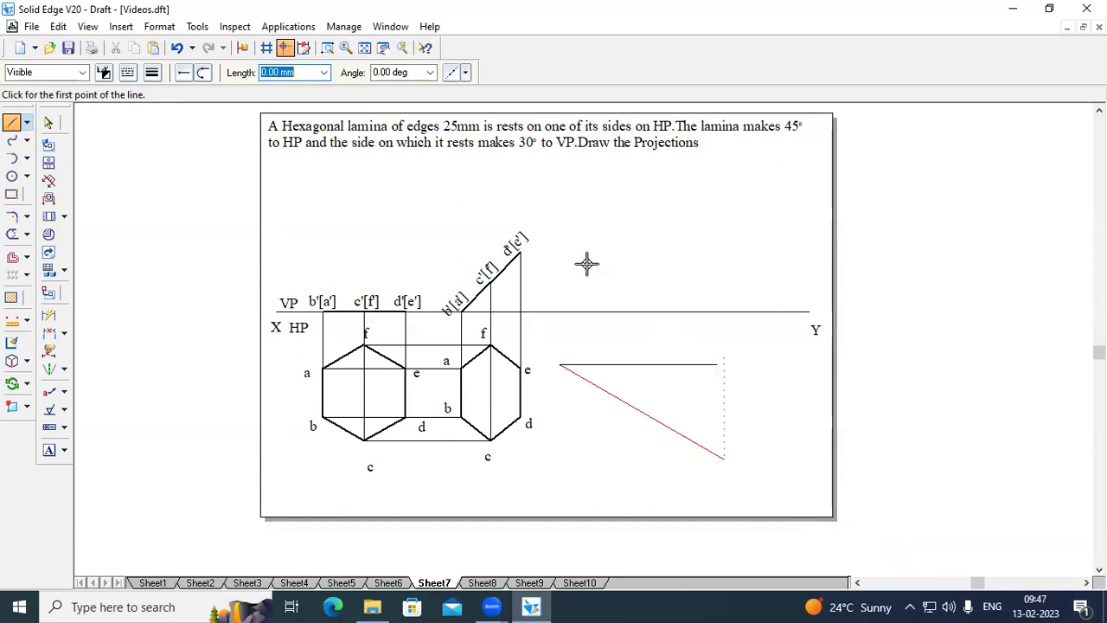
- Copy the second top view with its labels onto the 30° line, using vertex a as the base point
{"action": "left_click", "coordinate": [49, 124]}
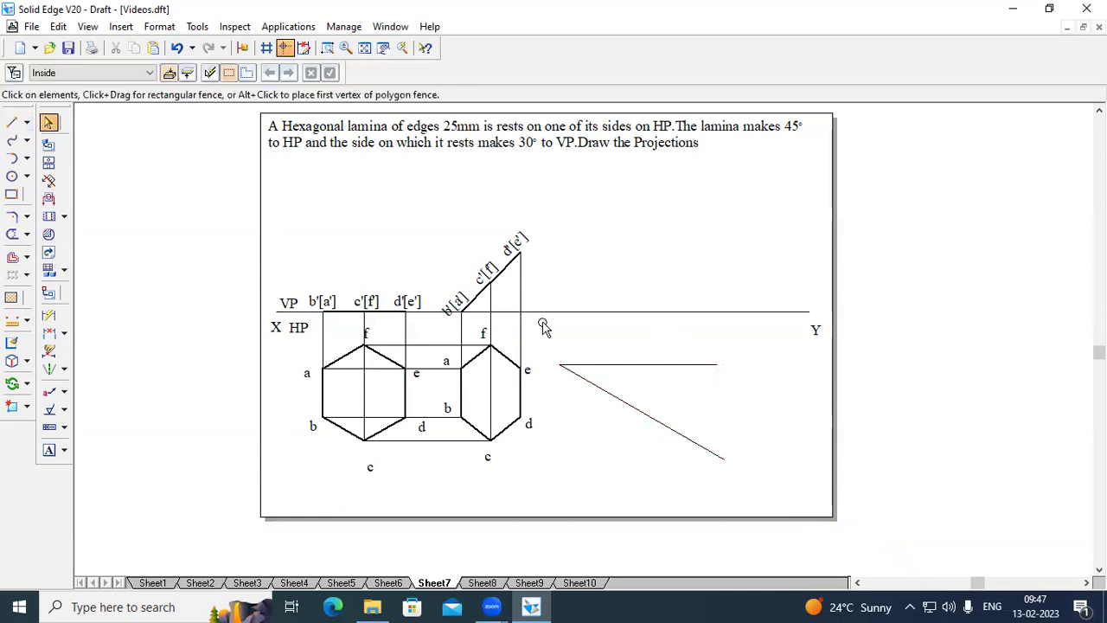
{"action": "left_click_drag", "start_coordinate": [543, 324], "coordinate": [438, 477]}
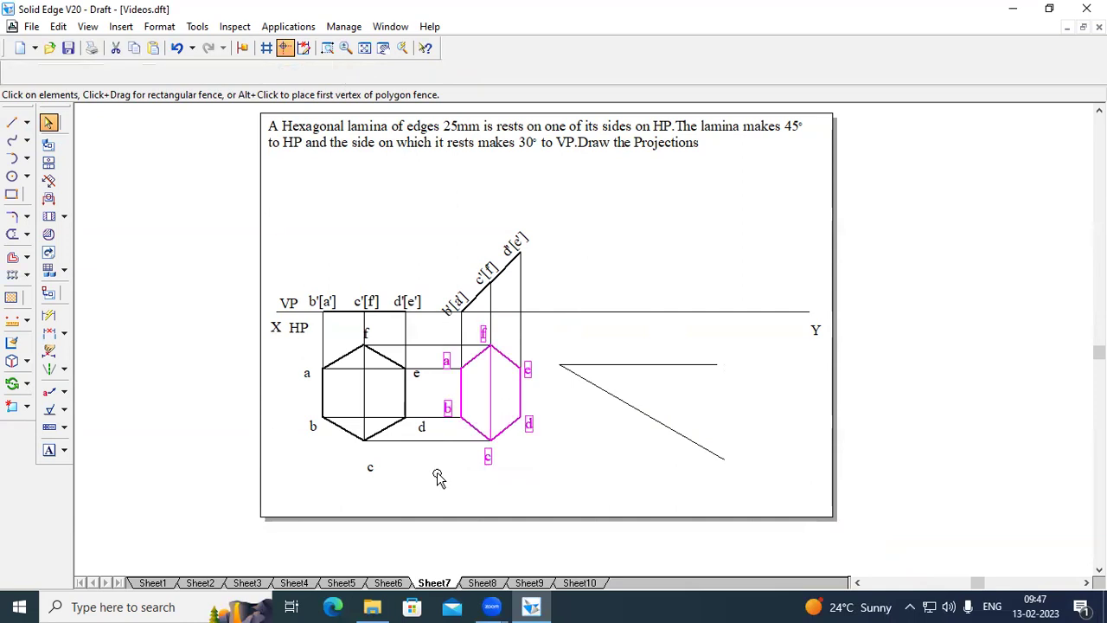
{"action": "left_click", "coordinate": [27, 383]}
{"action": "left_click", "coordinate": [69, 386]}
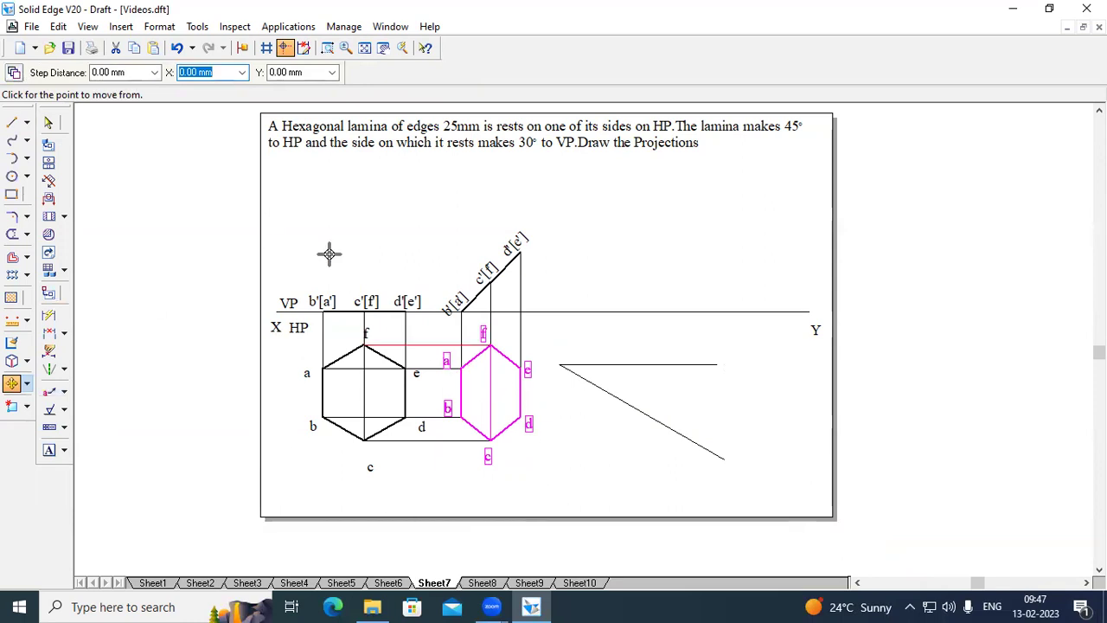
{"action": "left_click", "coordinate": [461, 368]}
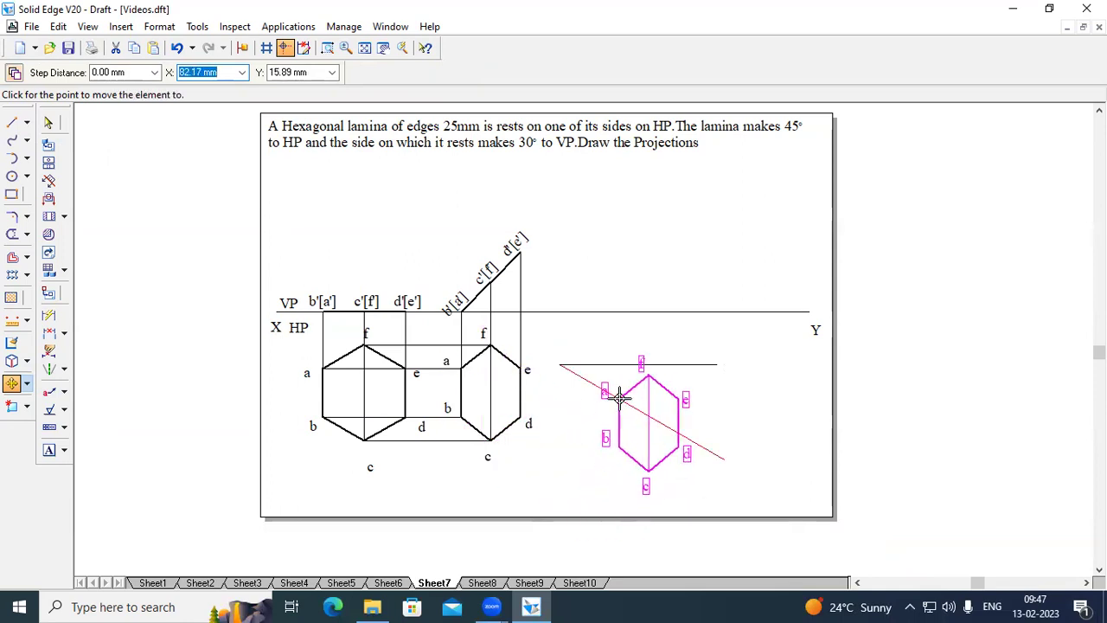
{"action": "left_click", "coordinate": [620, 396]}
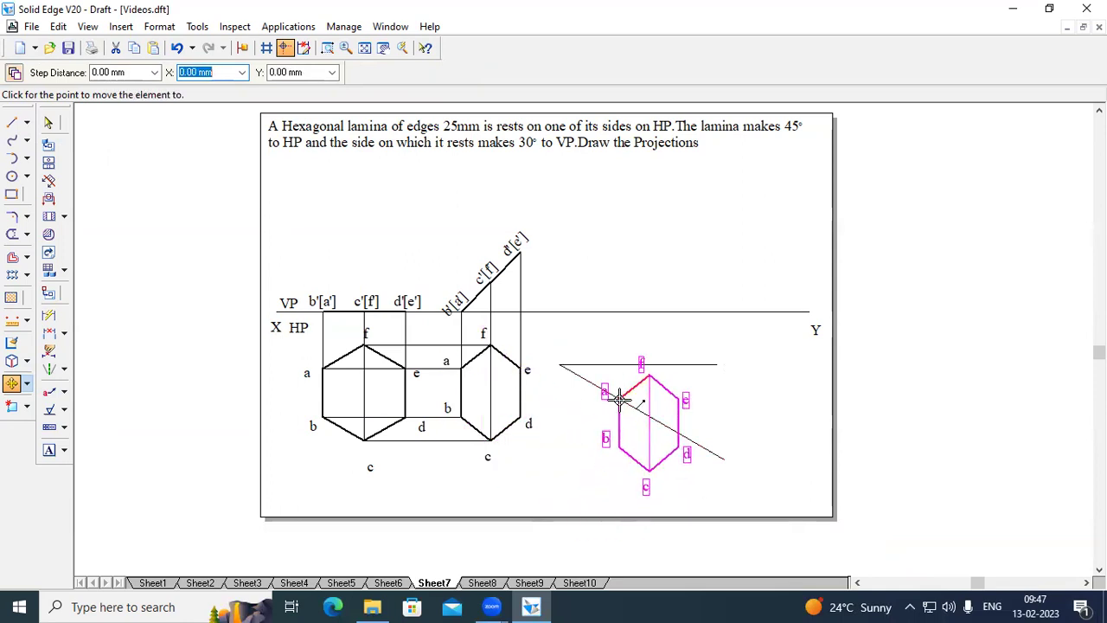
- Rotate the copied hexagon about vertex a so side ab lies along the 30° line
{"action": "left_click", "coordinate": [27, 386]}
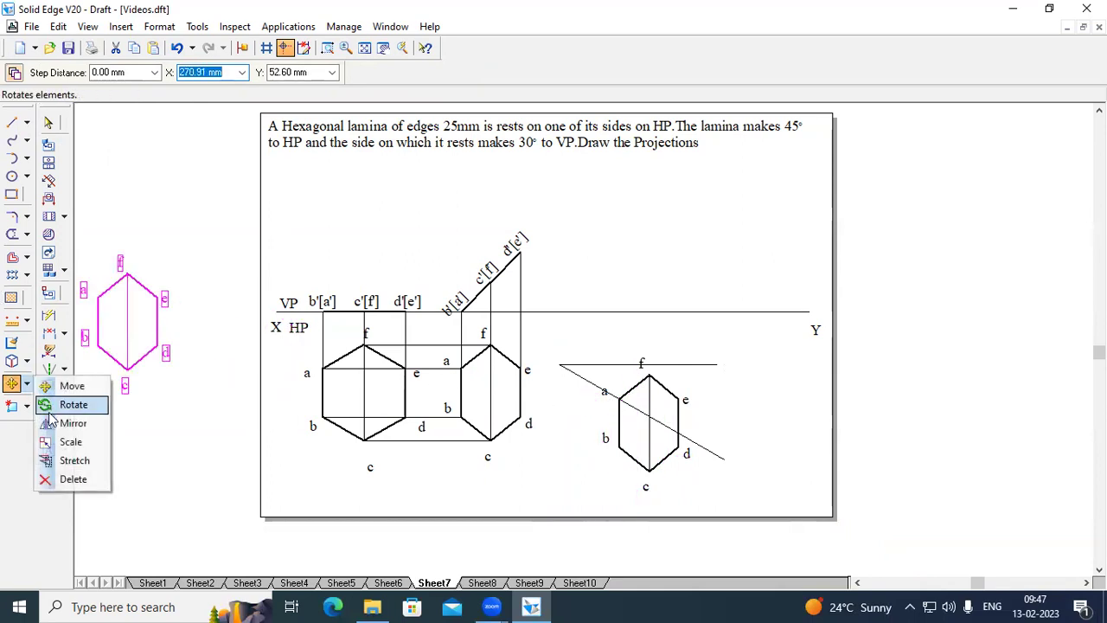
{"action": "left_click", "coordinate": [73, 403]}
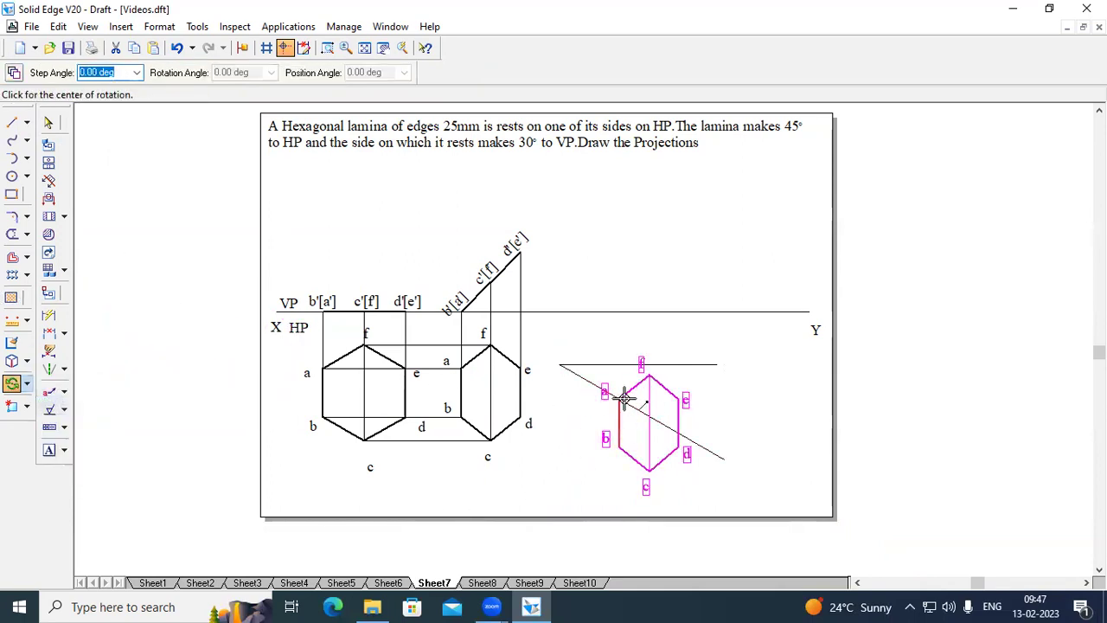
{"action": "left_click", "coordinate": [619, 398]}
{"action": "left_click", "coordinate": [619, 444]}
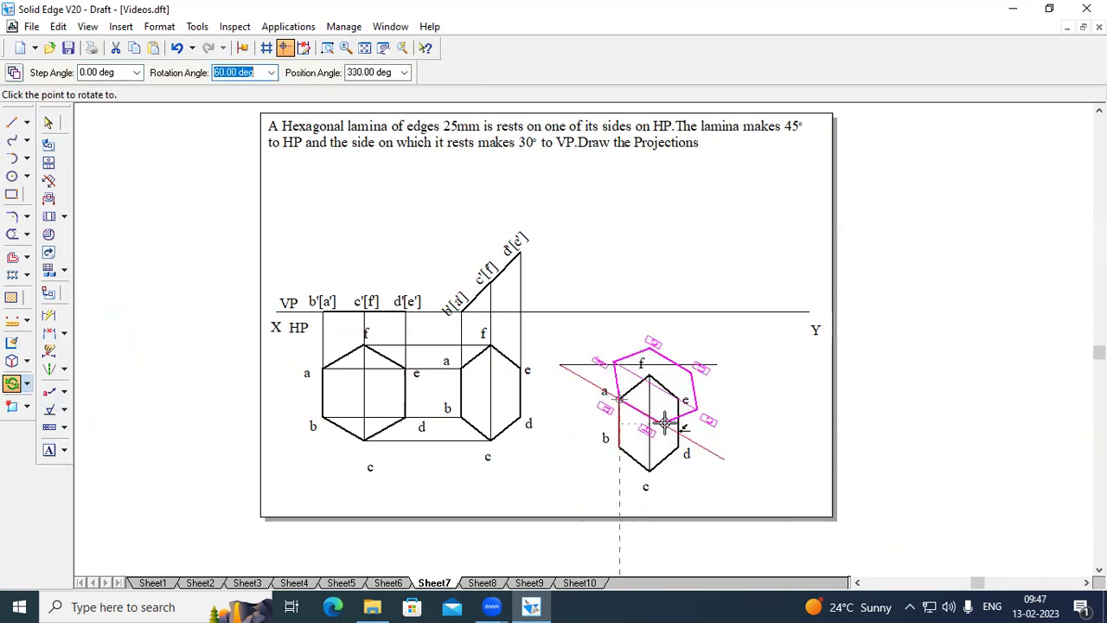
{"action": "left_click", "coordinate": [665, 424]}
{"action": "left_click", "coordinate": [672, 485]}
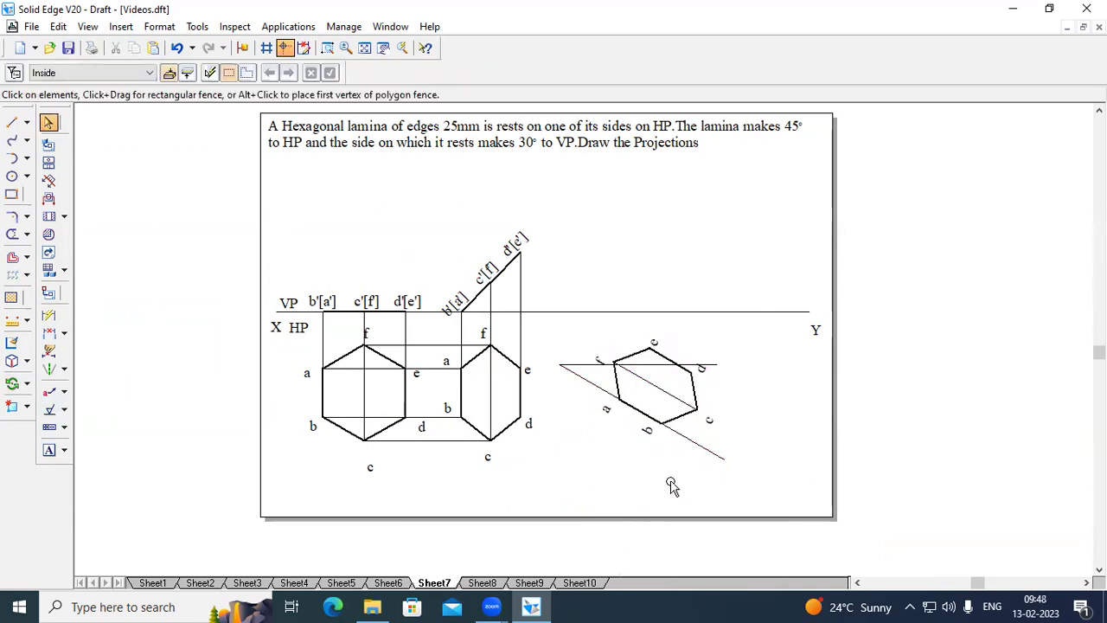
- Draw a thin continuous projector from vertex a up to XY and label it a'
{"action": "left_click", "coordinate": [11, 124]}
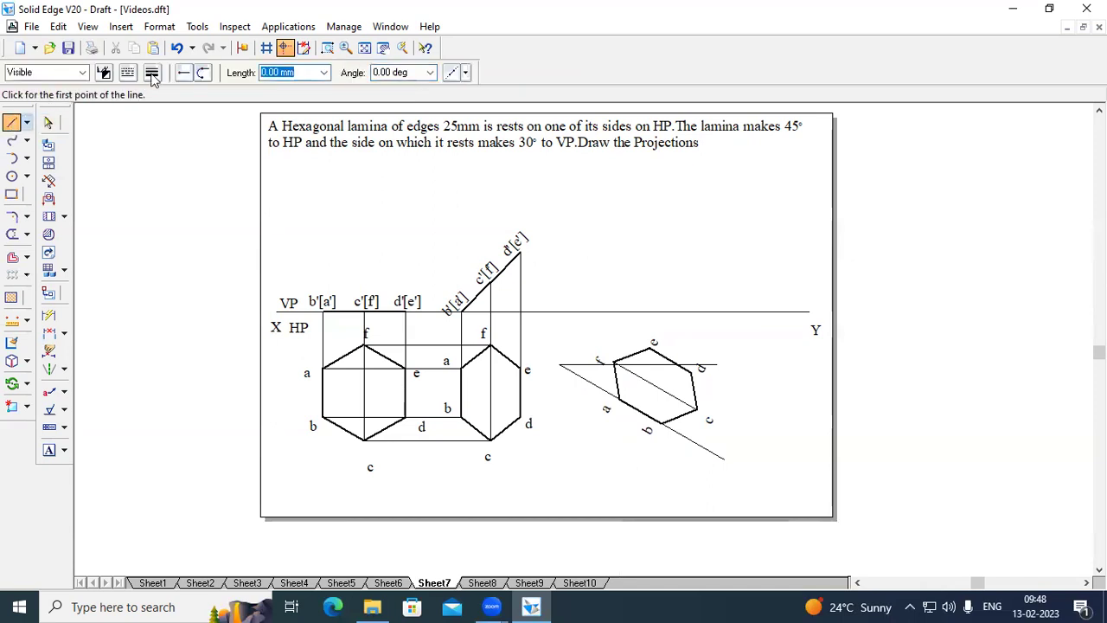
{"action": "left_click", "coordinate": [152, 76]}
{"action": "left_click", "coordinate": [147, 94]}
{"action": "left_click", "coordinate": [129, 76]}
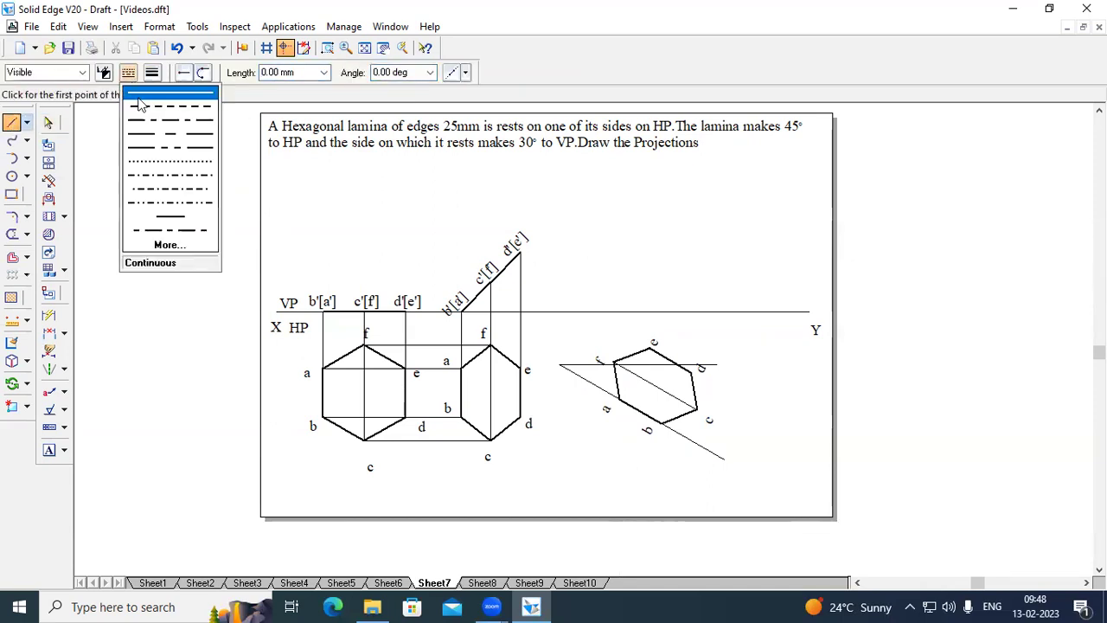
{"action": "left_click", "coordinate": [141, 109]}
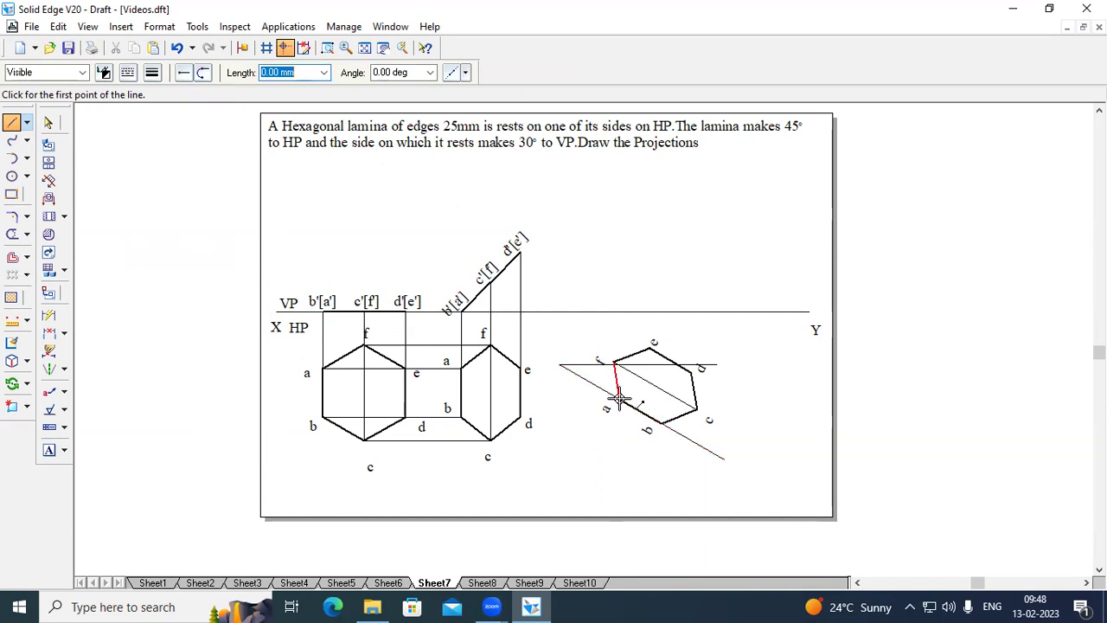
{"action": "left_click", "coordinate": [619, 398]}
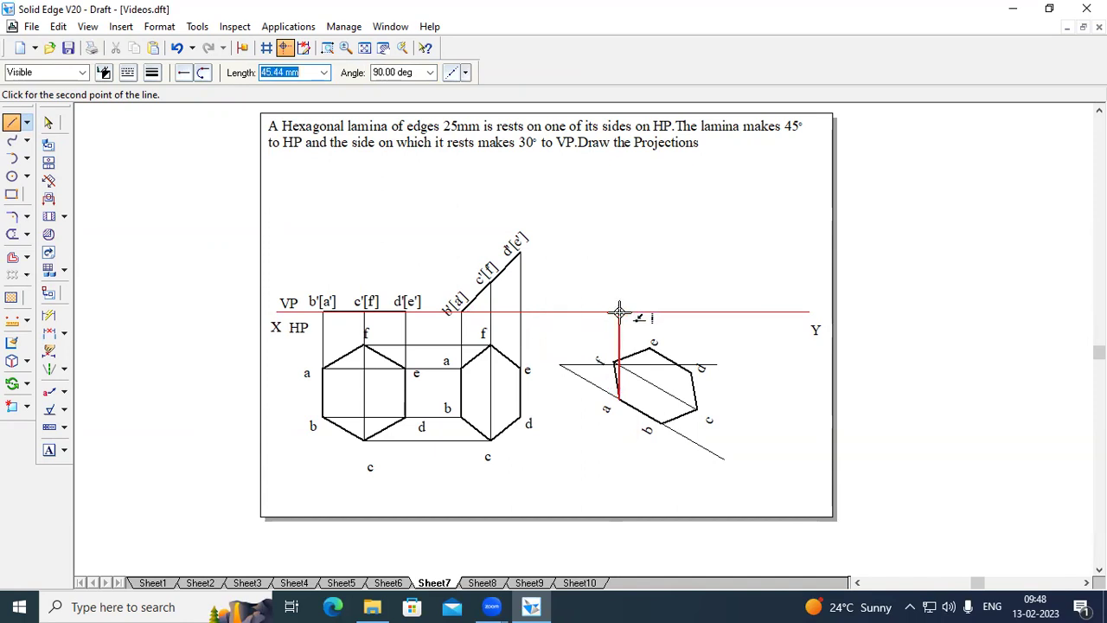
{"action": "left_click", "coordinate": [620, 312]}
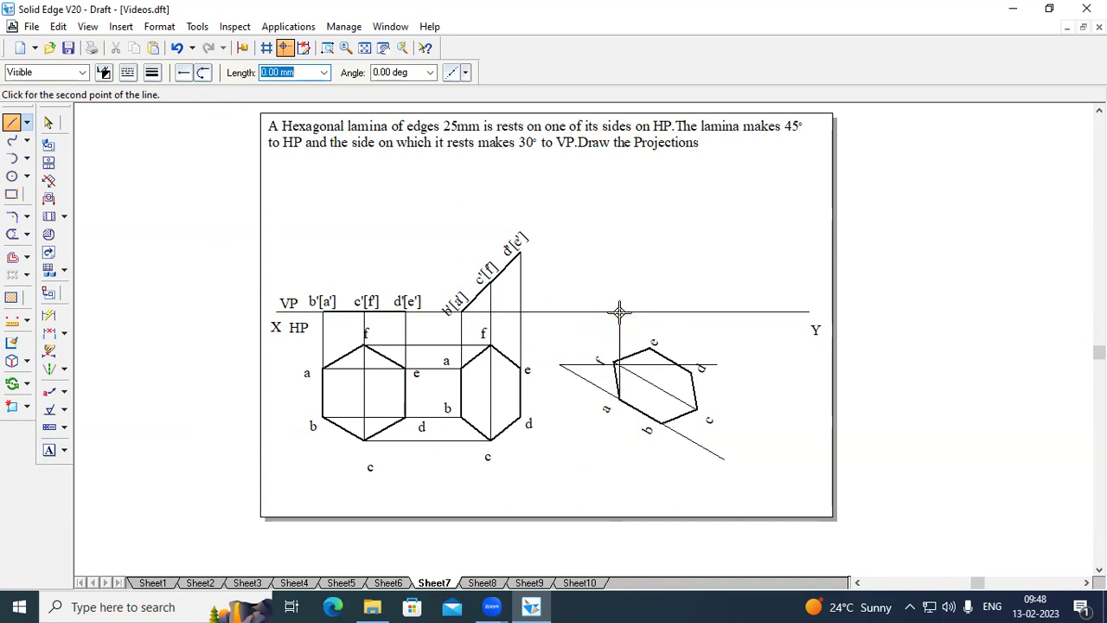
{"action": "left_click", "coordinate": [49, 450]}
{"action": "left_click", "coordinate": [616, 294]}
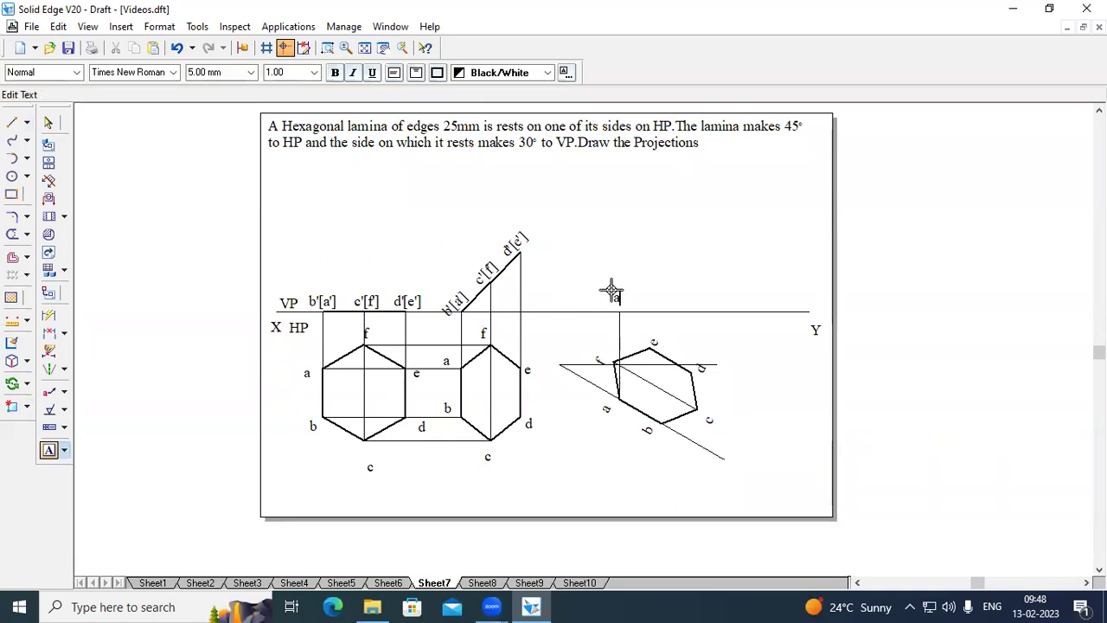
{"action": "type", "text": "a'"}
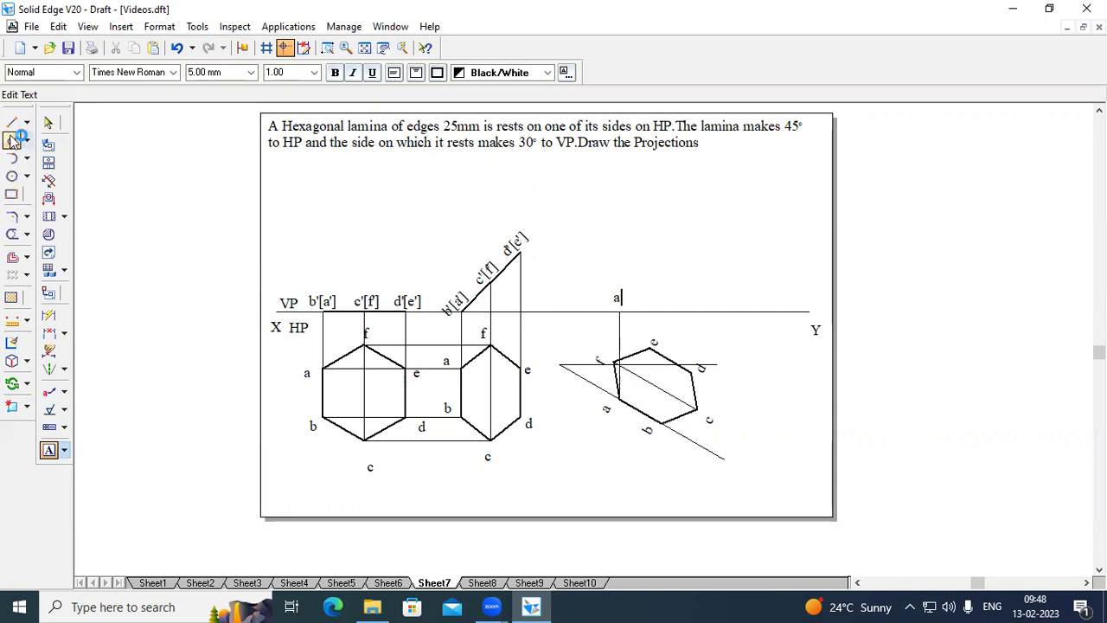
- Draw a projector from vertex b up to XY and label it b'
{"action": "left_click", "coordinate": [12, 125]}
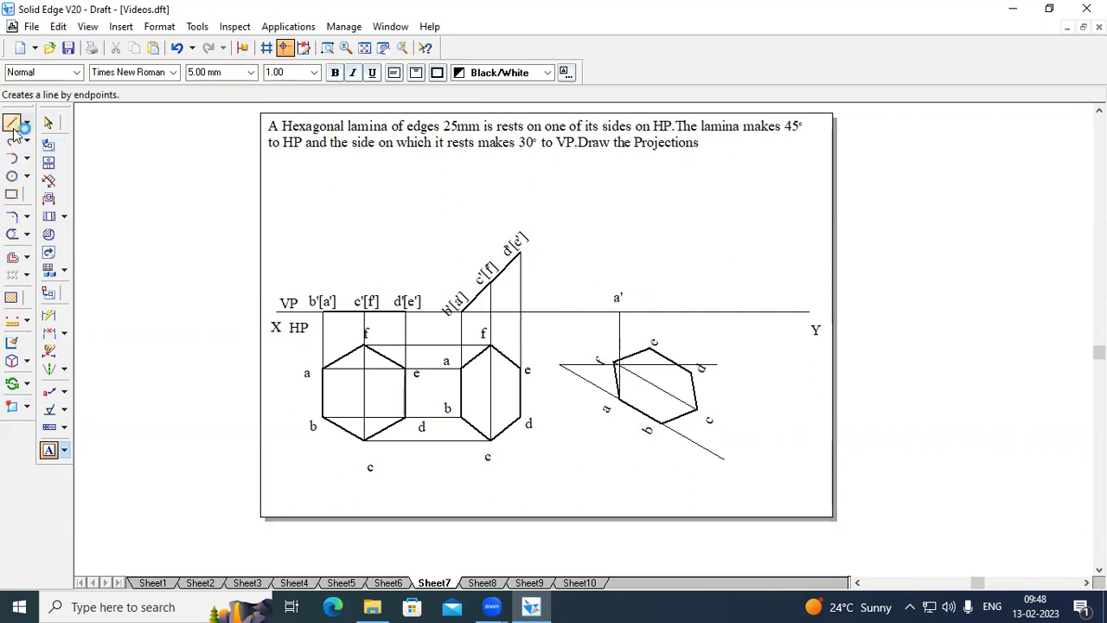
{"action": "left_click", "coordinate": [661, 422]}
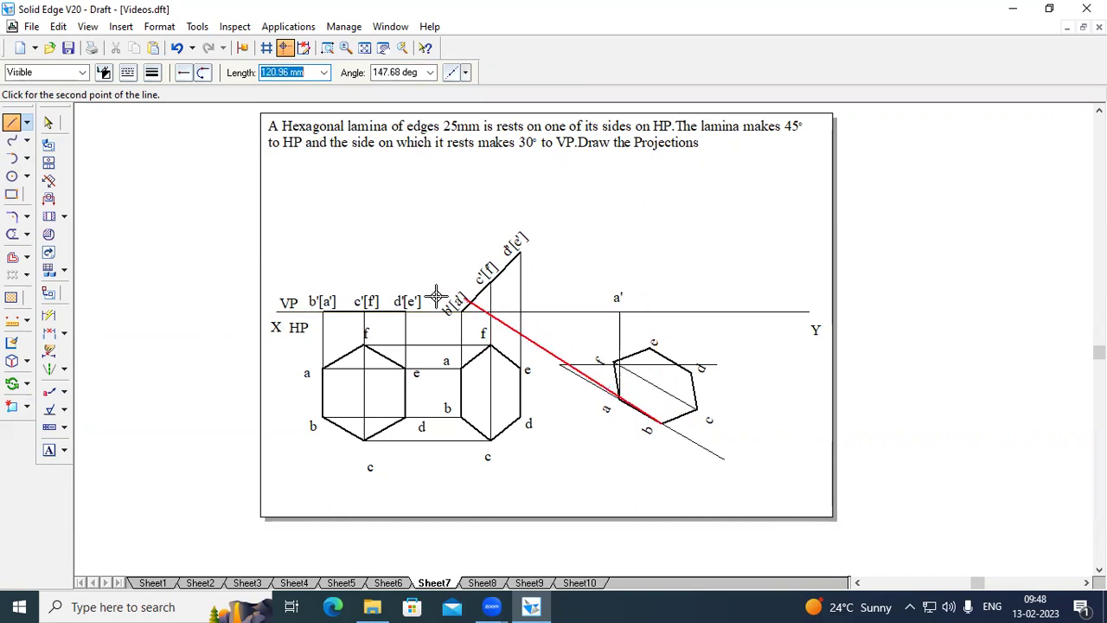
{"action": "left_click", "coordinate": [660, 311]}
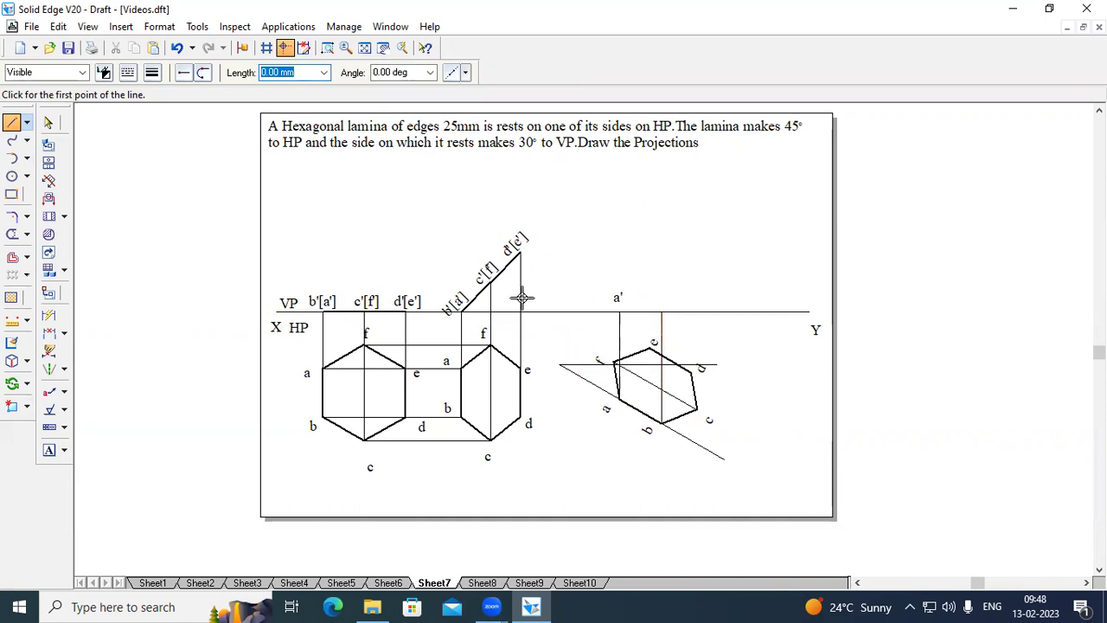
{"action": "left_click", "coordinate": [49, 450]}
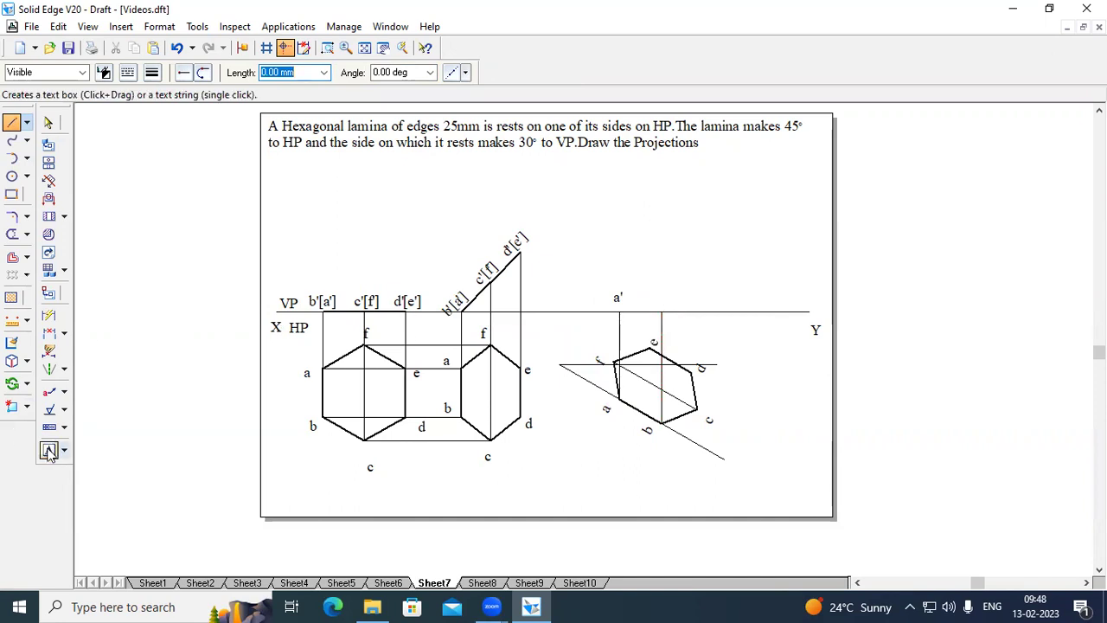
{"action": "left_click", "coordinate": [666, 291]}
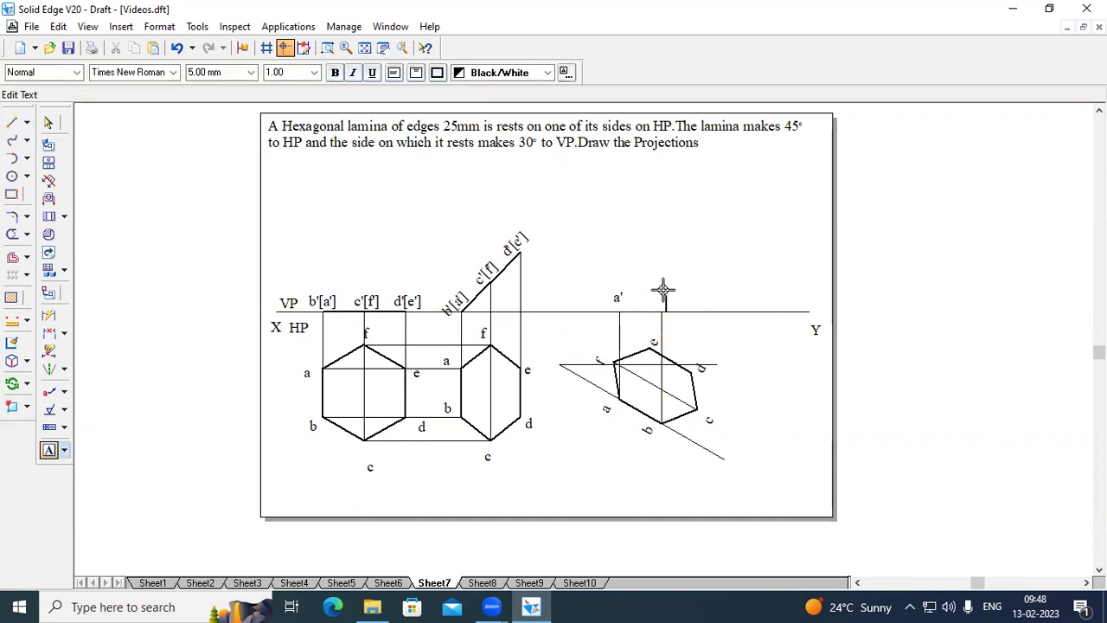
{"action": "type", "text": "b'"}
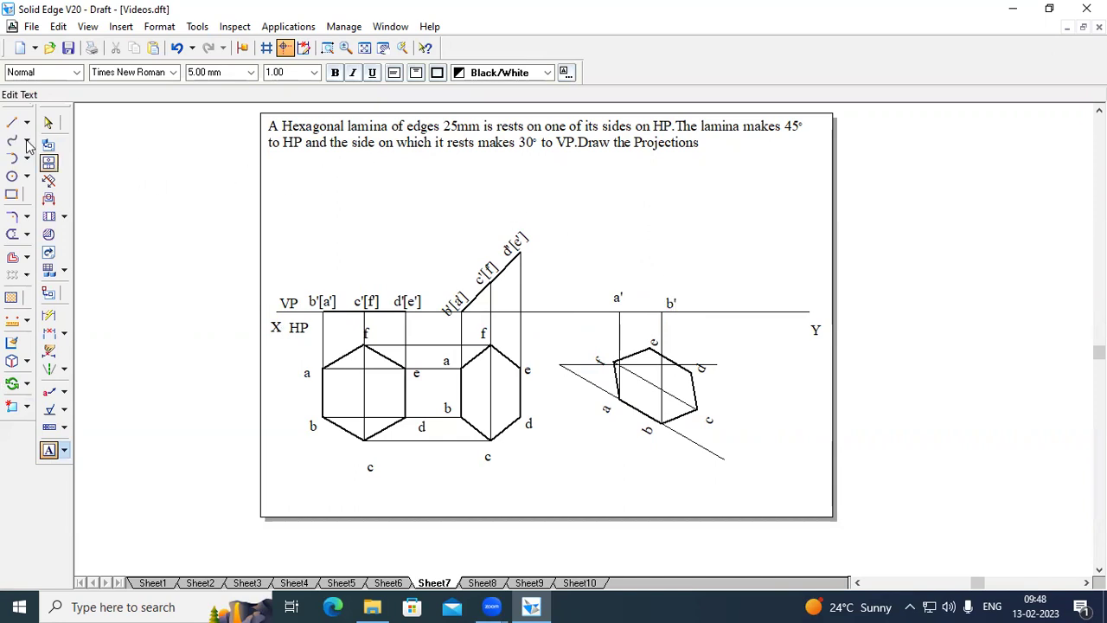
{"action": "left_click", "coordinate": [11, 122]}
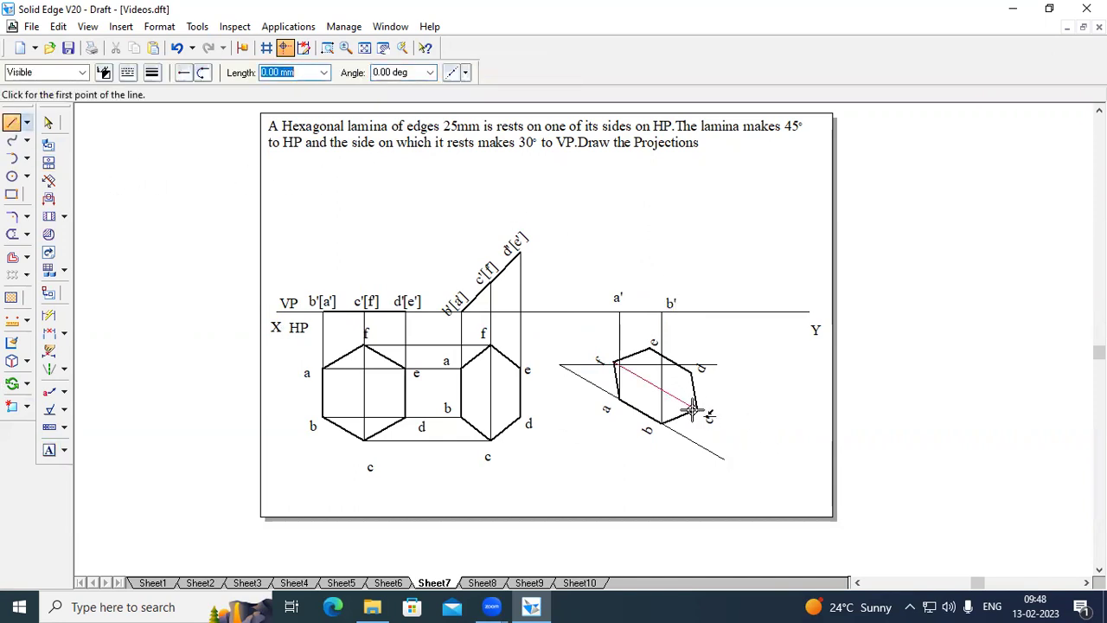
- Draw projectors up from c and d meeting horizontal locus lines from c'[f] and d'[e']
{"action": "left_click", "coordinate": [698, 407]}
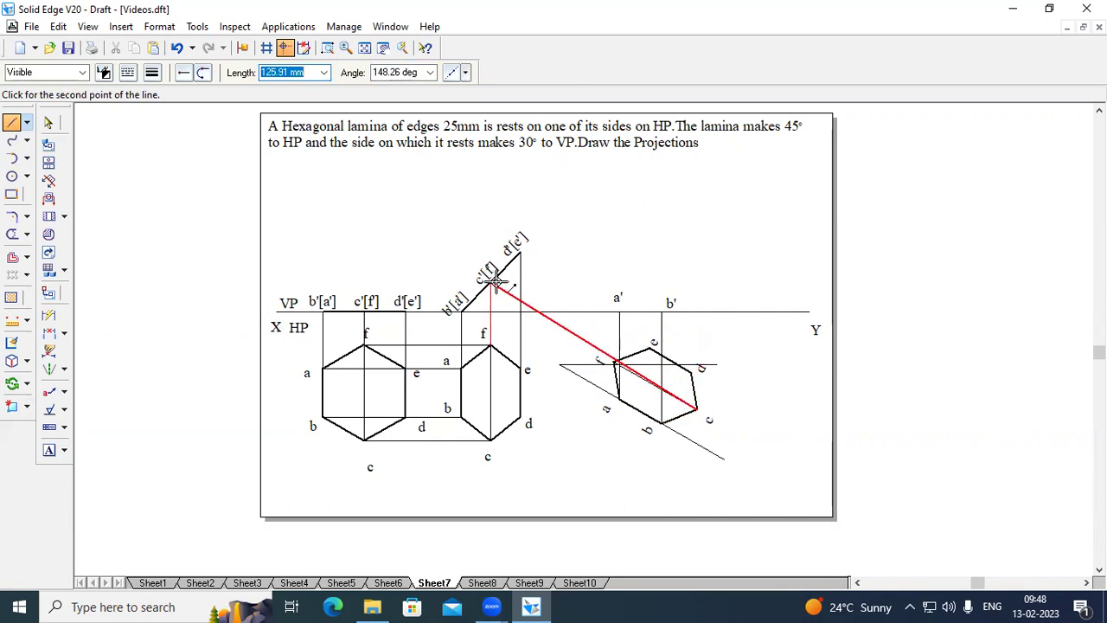
{"action": "left_click", "coordinate": [697, 282]}
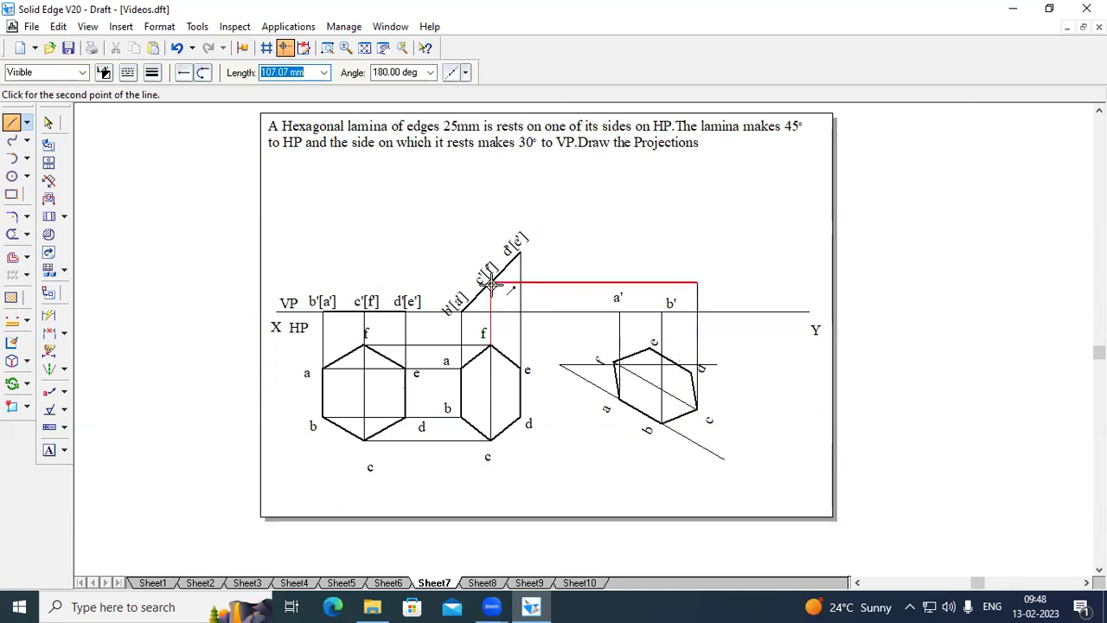
{"action": "left_click", "coordinate": [491, 282]}
{"action": "right_click", "coordinate": [791, 254]}
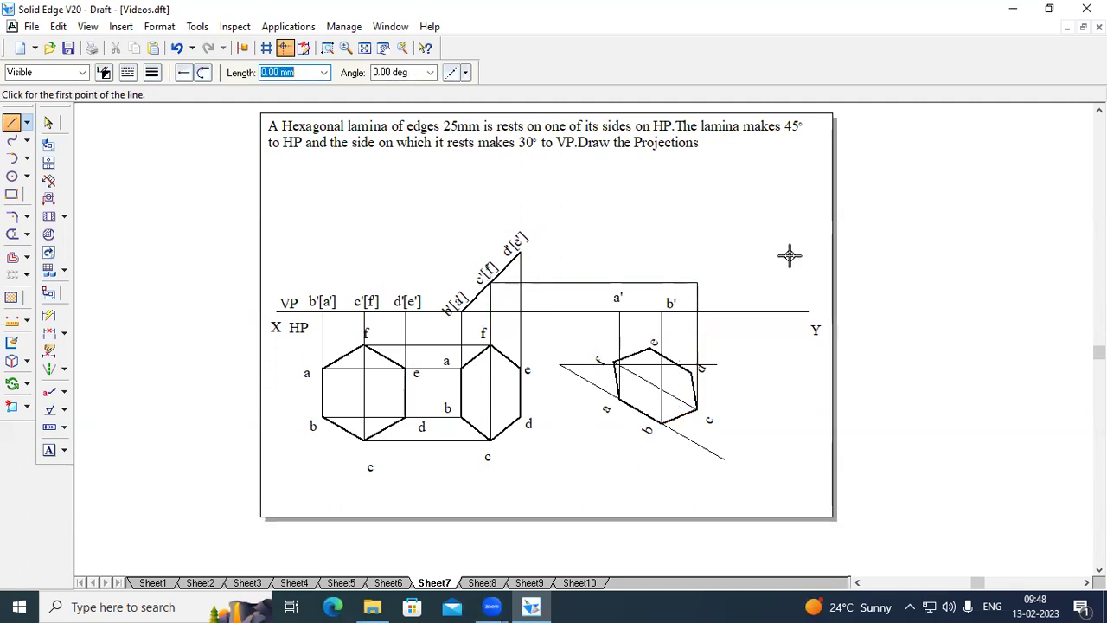
{"action": "left_click", "coordinate": [693, 369]}
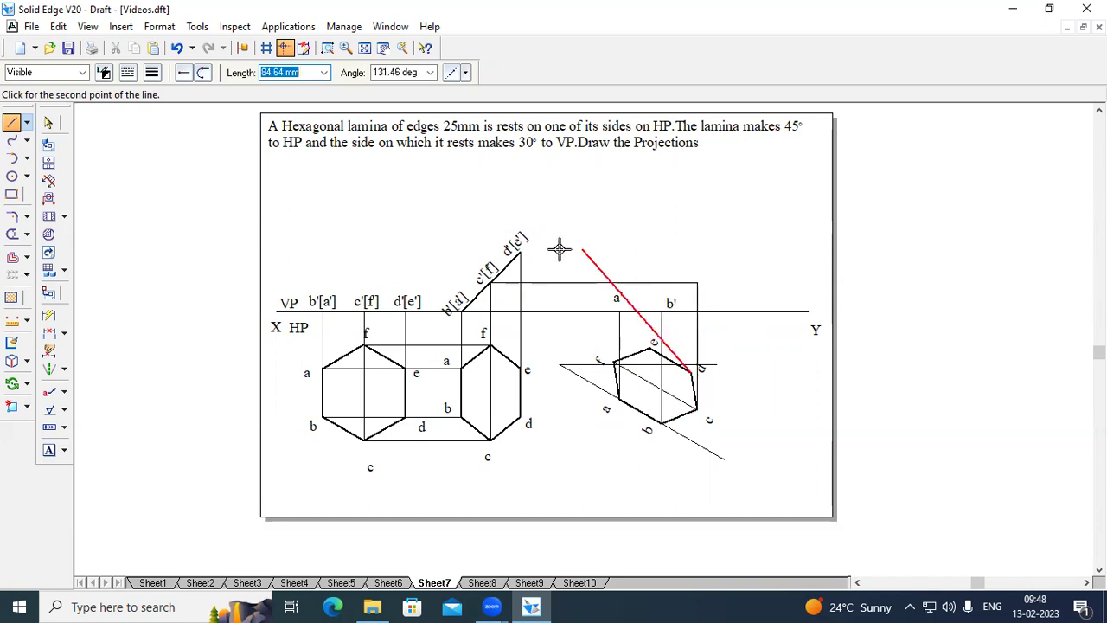
{"action": "left_click", "coordinate": [690, 252]}
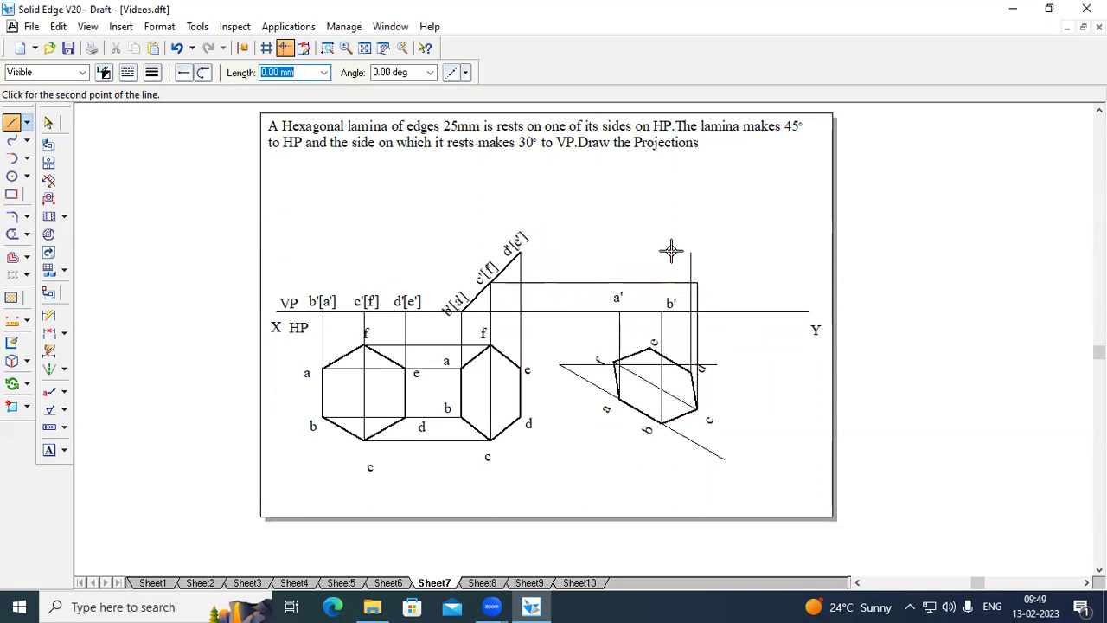
{"action": "double_click", "coordinate": [519, 250]}
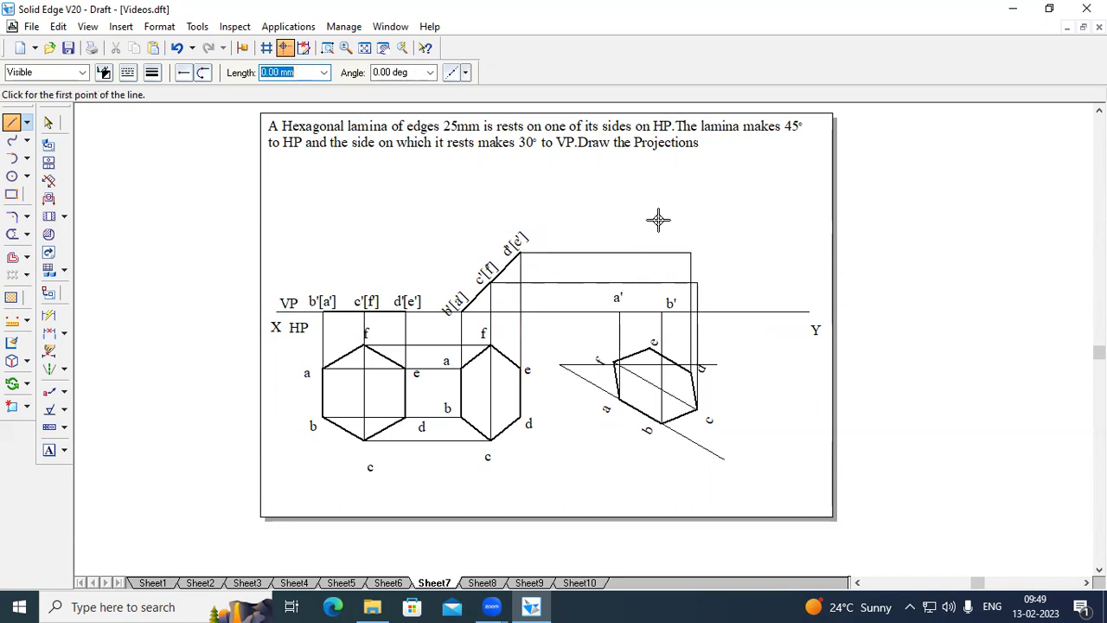
- Draw vertical projectors from e and f to the d'[e'] and c'[f] locus lines
{"action": "left_click", "coordinate": [650, 347]}
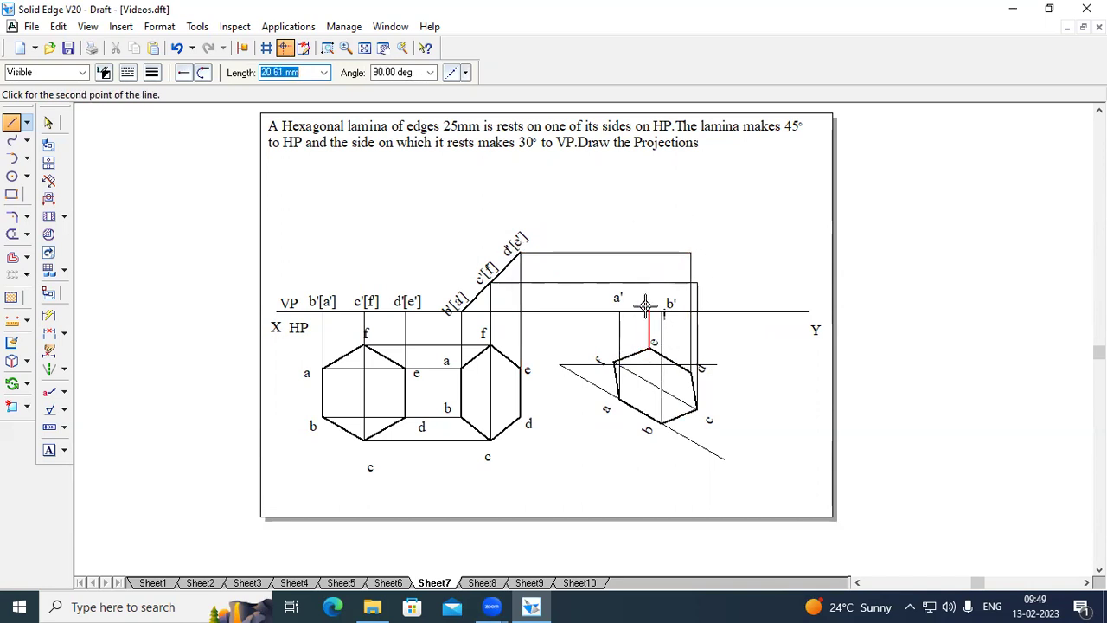
{"action": "double_click", "coordinate": [648, 252]}
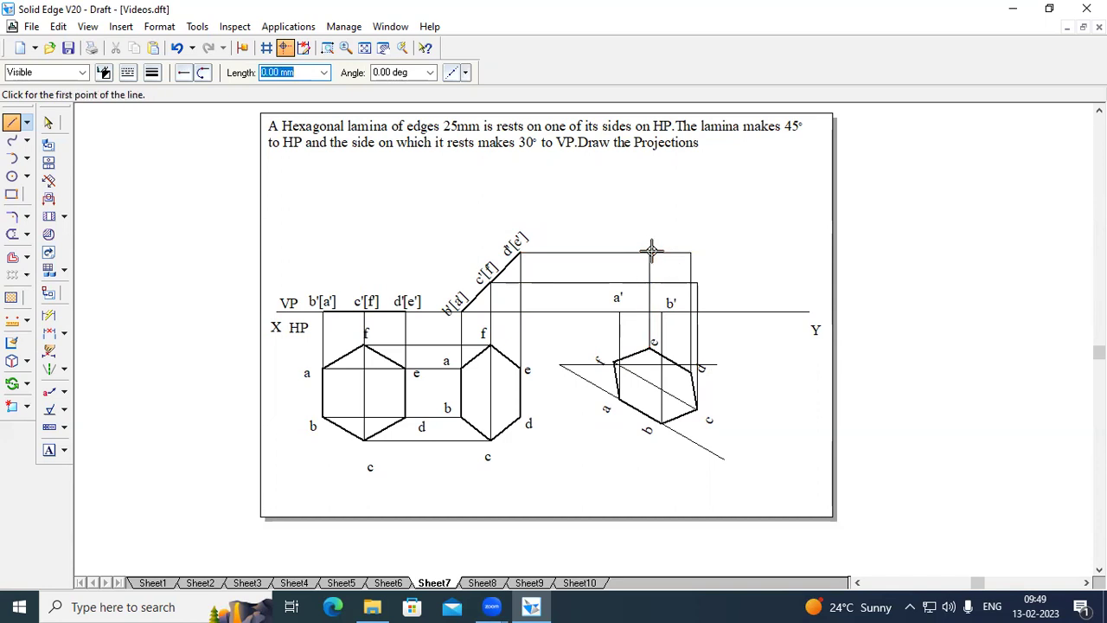
{"action": "left_click", "coordinate": [614, 360]}
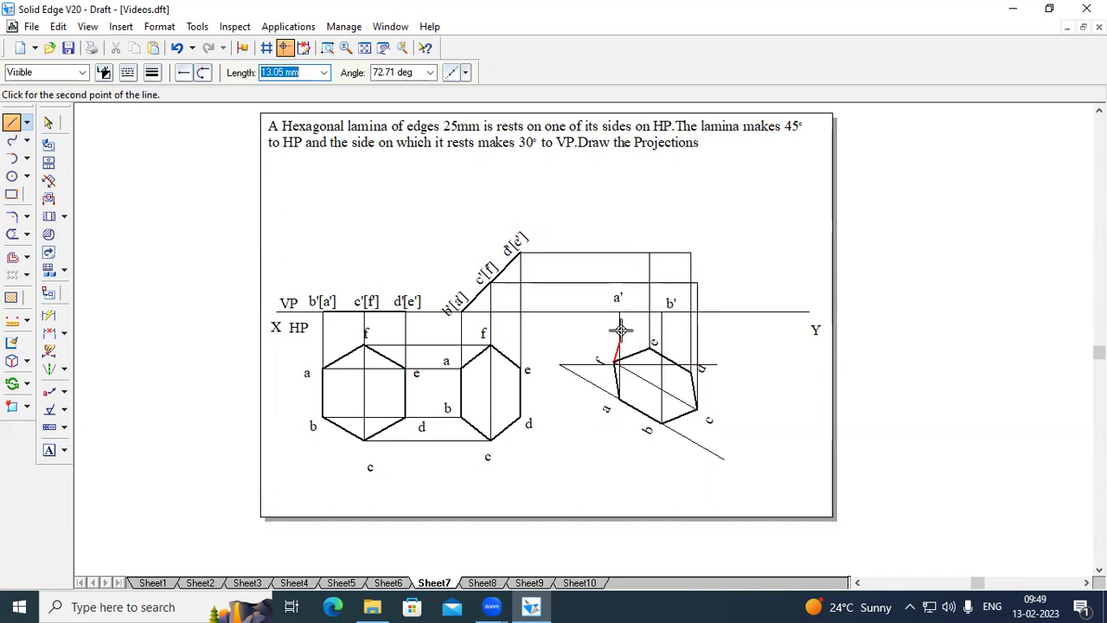
{"action": "double_click", "coordinate": [613, 281]}
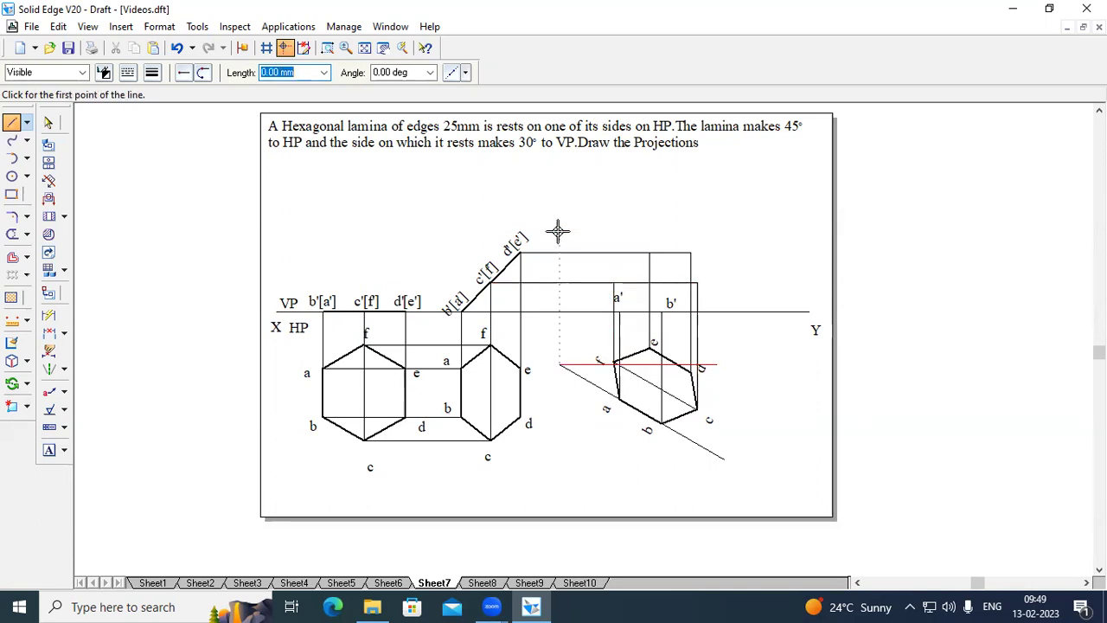
{"action": "left_click", "coordinate": [50, 450]}
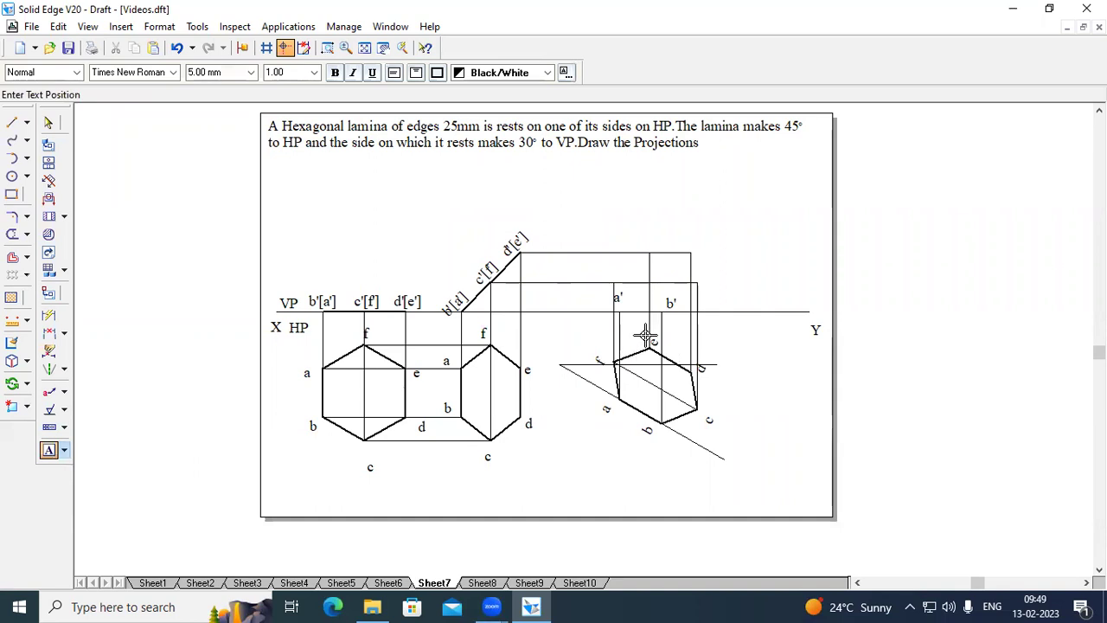
- Label the new front-view intersection points c', d', e' and f'
{"action": "left_click", "coordinate": [710, 275]}
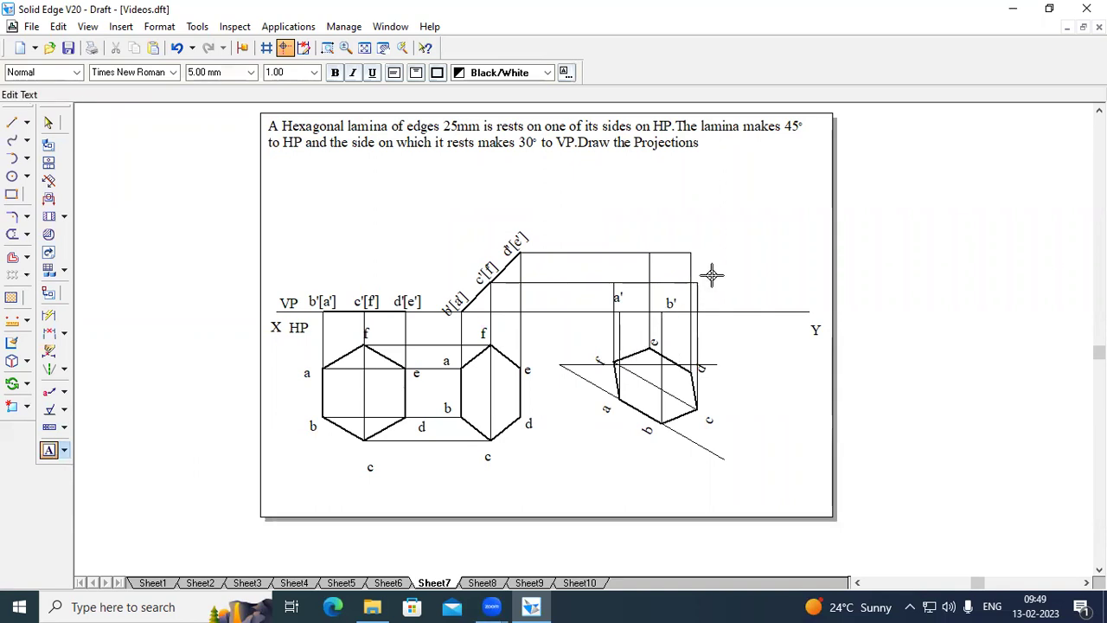
{"action": "type", "text": "c'"}
{"action": "left_click", "coordinate": [696, 246]}
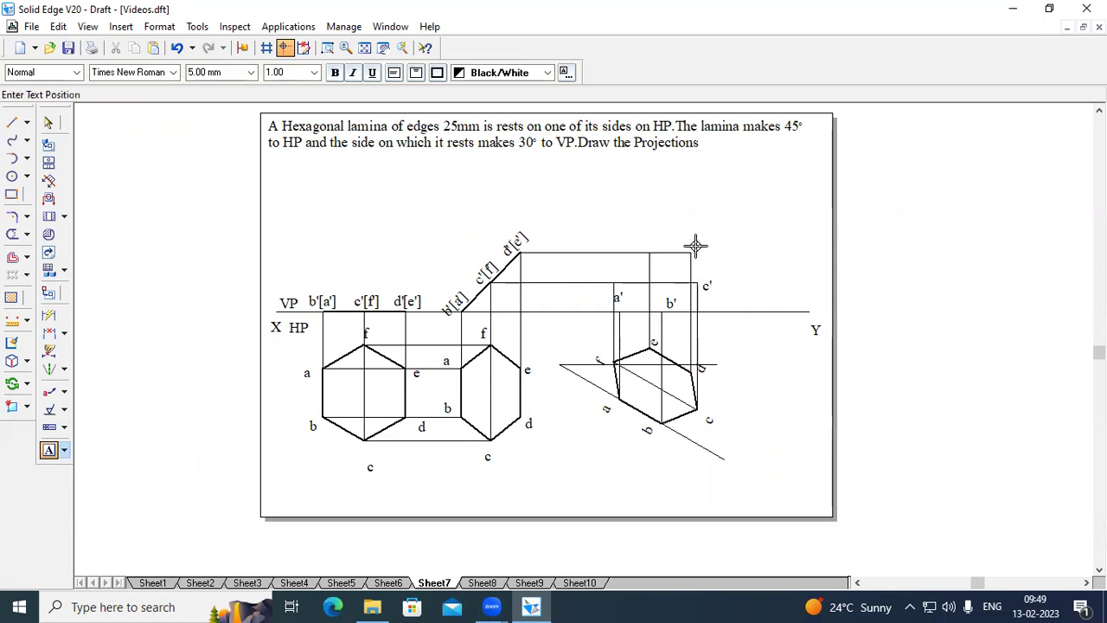
{"action": "left_click", "coordinate": [697, 247]}
{"action": "type", "text": "'"}
{"action": "left_click", "coordinate": [605, 268]}
{"action": "left_click", "coordinate": [604, 266]}
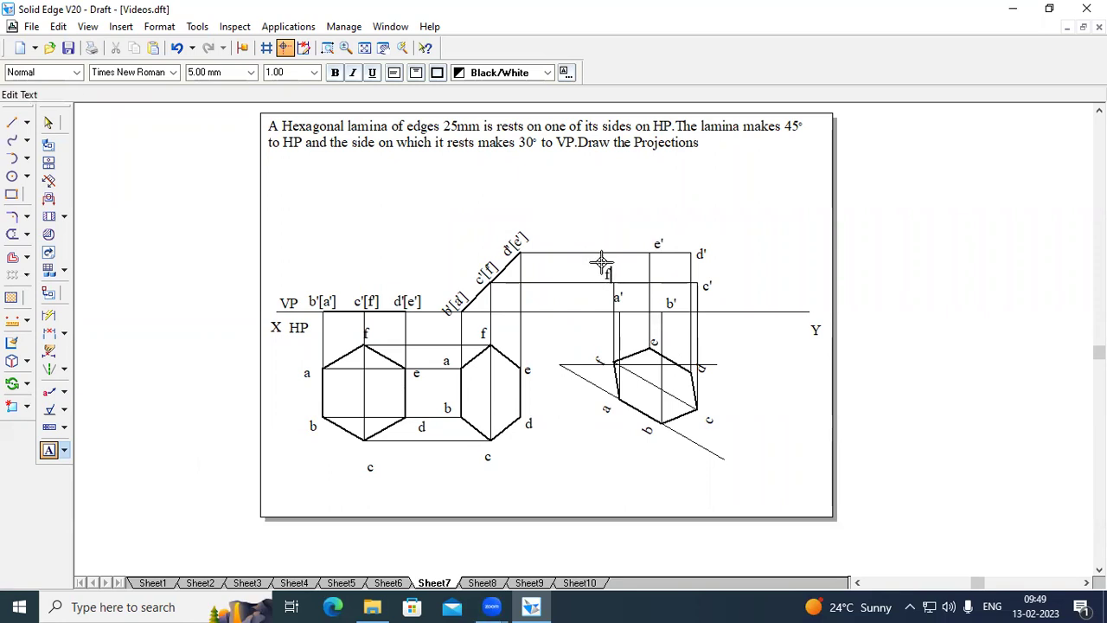
{"action": "type", "text": "f'"}
{"action": "left_click", "coordinate": [12, 122]}
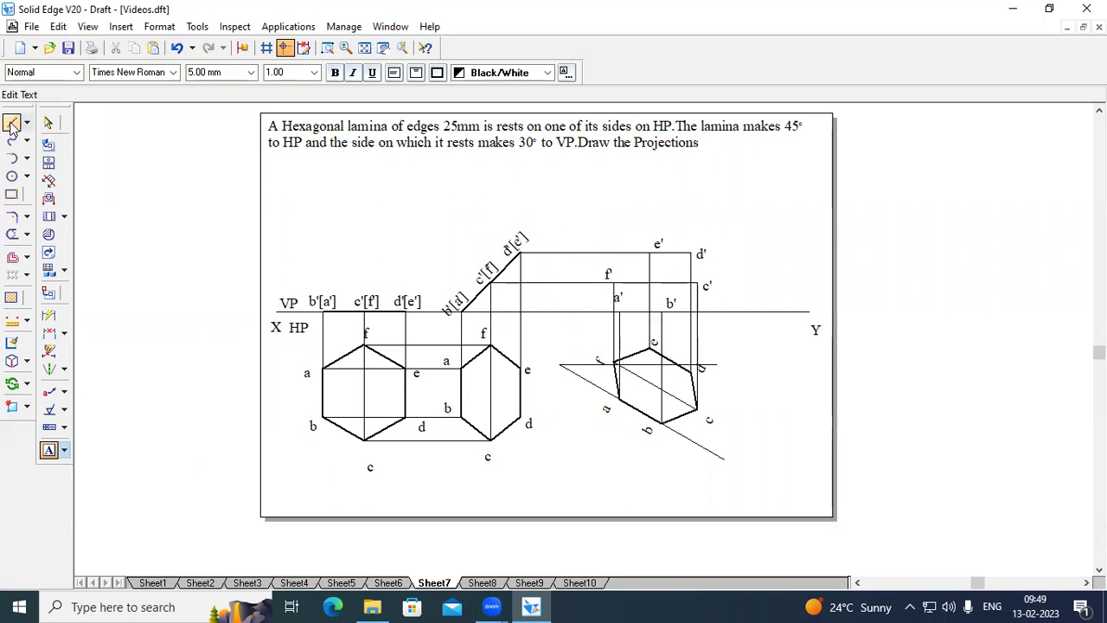
- With a thicker line width, draw the closed outline a'-b'-c'-d'-e'-f'-a'
{"action": "left_click", "coordinate": [152, 73]}
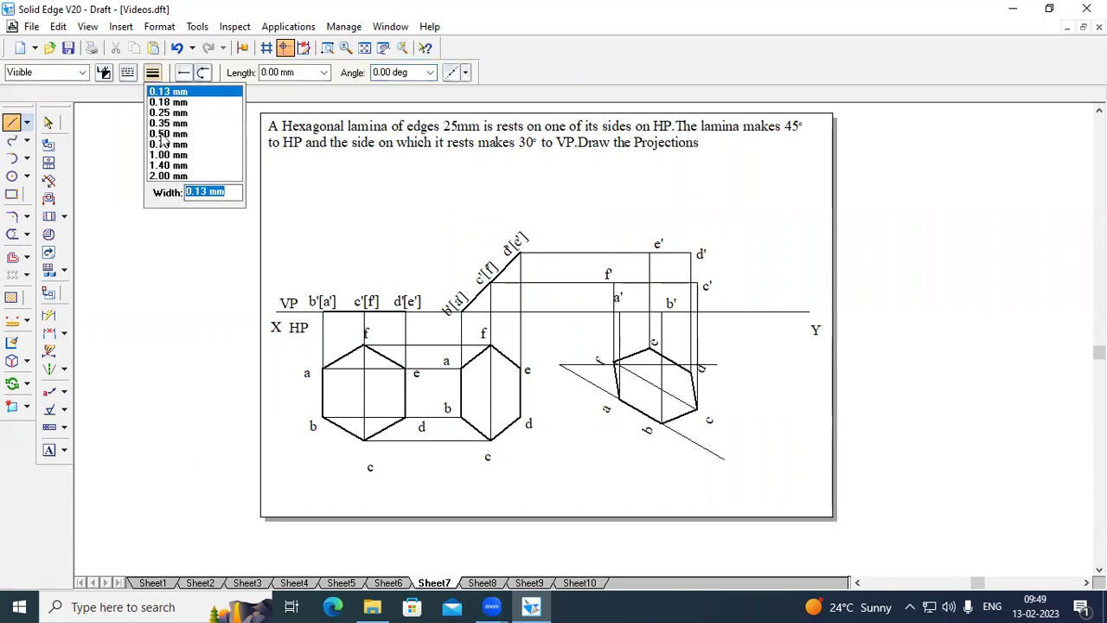
{"action": "left_click", "coordinate": [160, 130]}
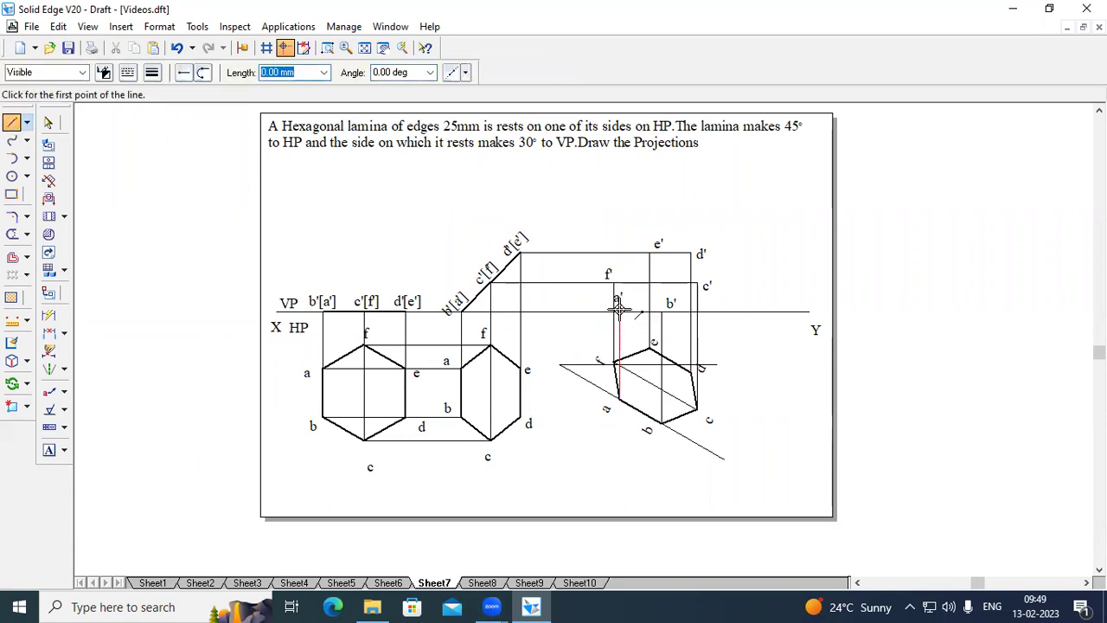
{"action": "left_click", "coordinate": [619, 312]}
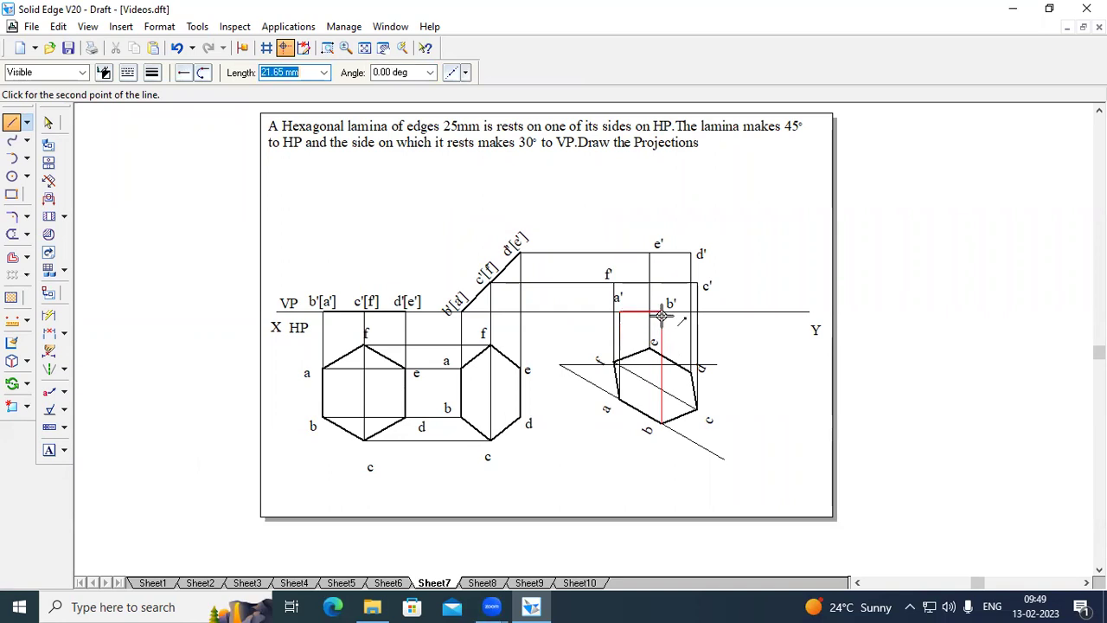
{"action": "left_click", "coordinate": [666, 314]}
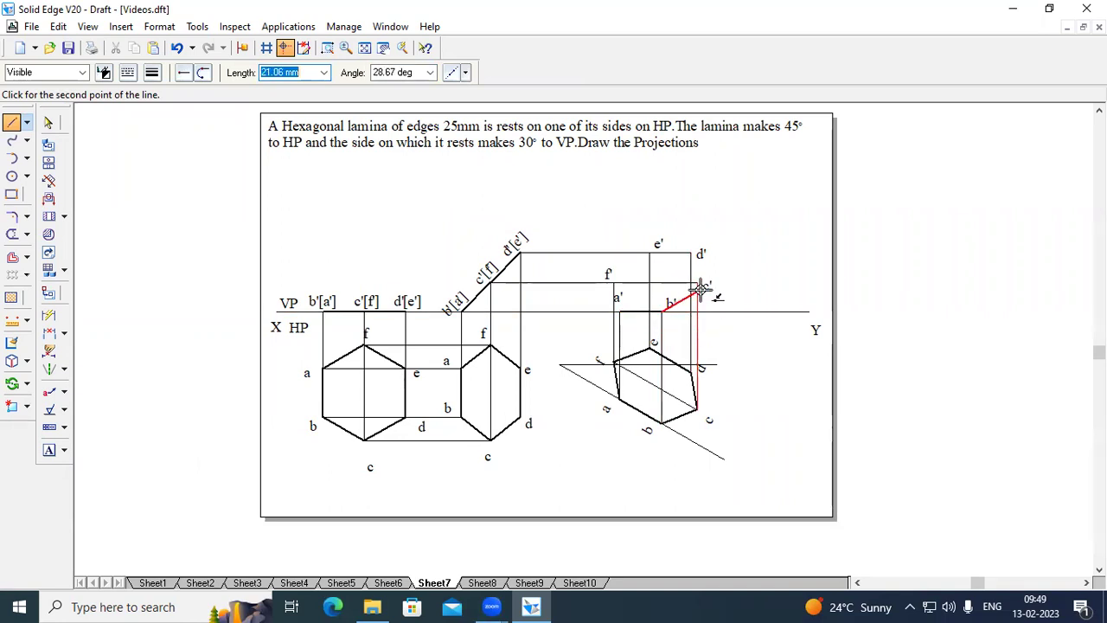
{"action": "left_click", "coordinate": [697, 283]}
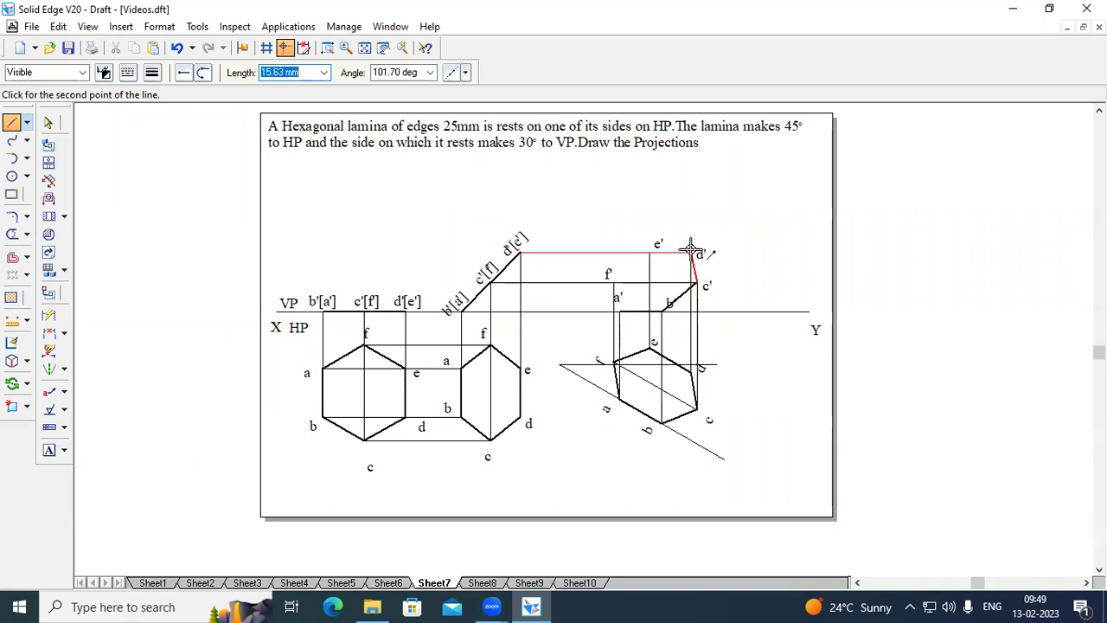
{"action": "left_click", "coordinate": [692, 251]}
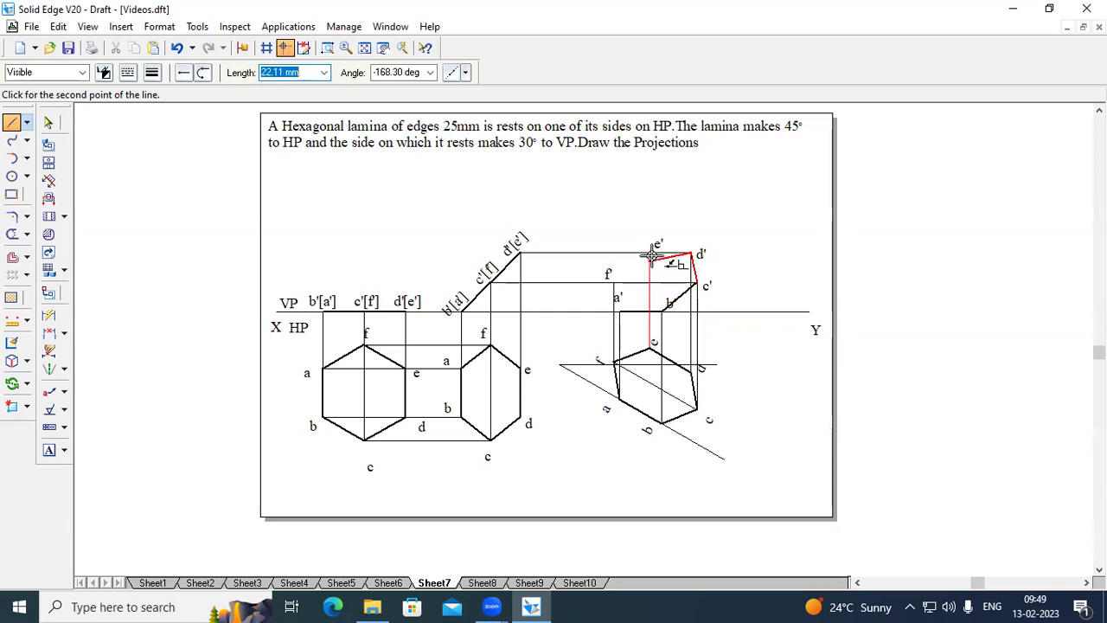
{"action": "left_click", "coordinate": [650, 251]}
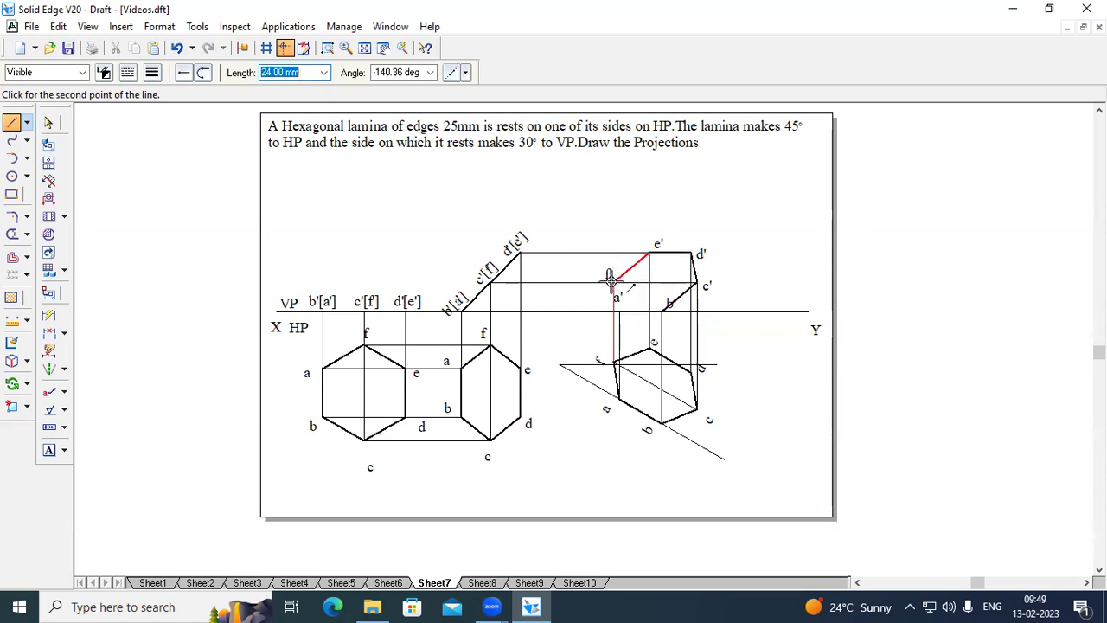
{"action": "left_click", "coordinate": [612, 281]}
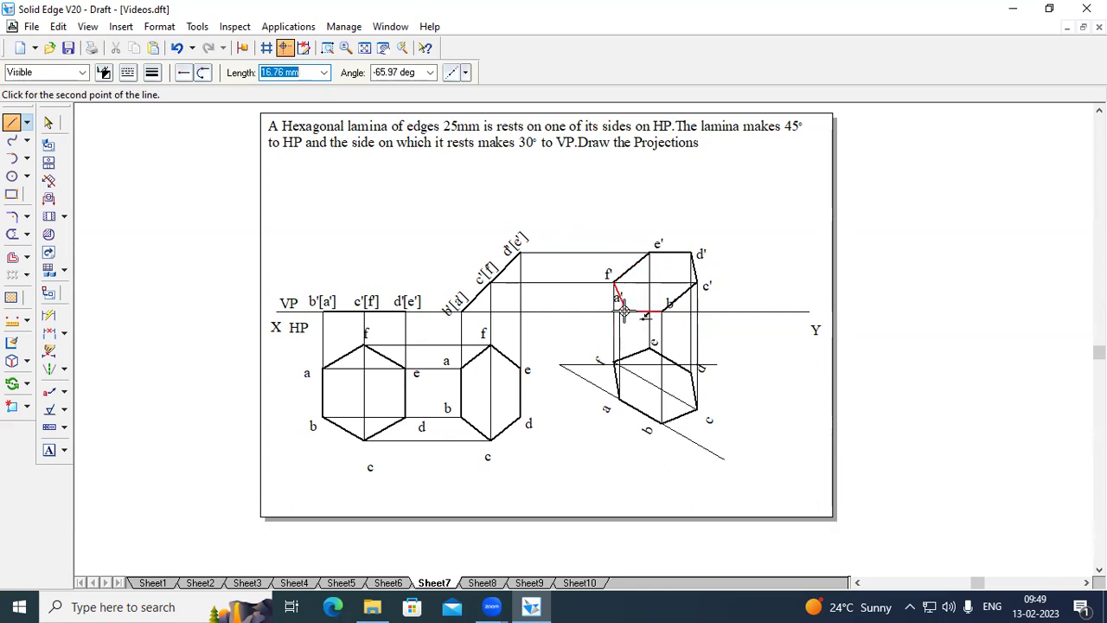
{"action": "left_click", "coordinate": [620, 311]}
{"action": "right_click", "coordinate": [619, 311]}
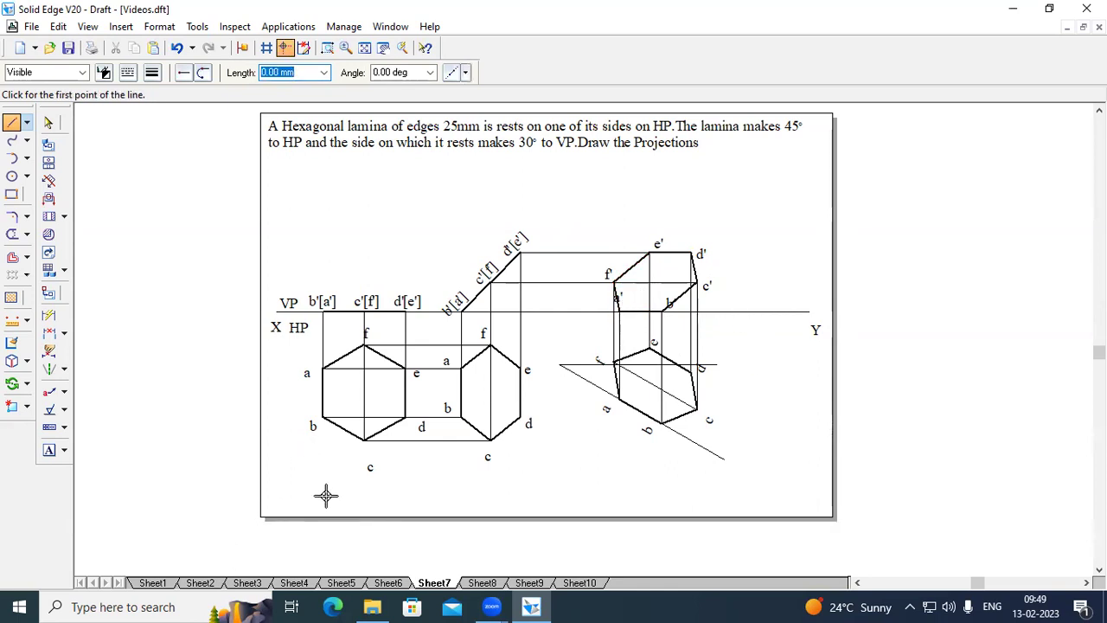
- Add the stage 1 label below the first view, plus Front View and Top View captions at left
{"action": "left_click", "coordinate": [48, 450]}
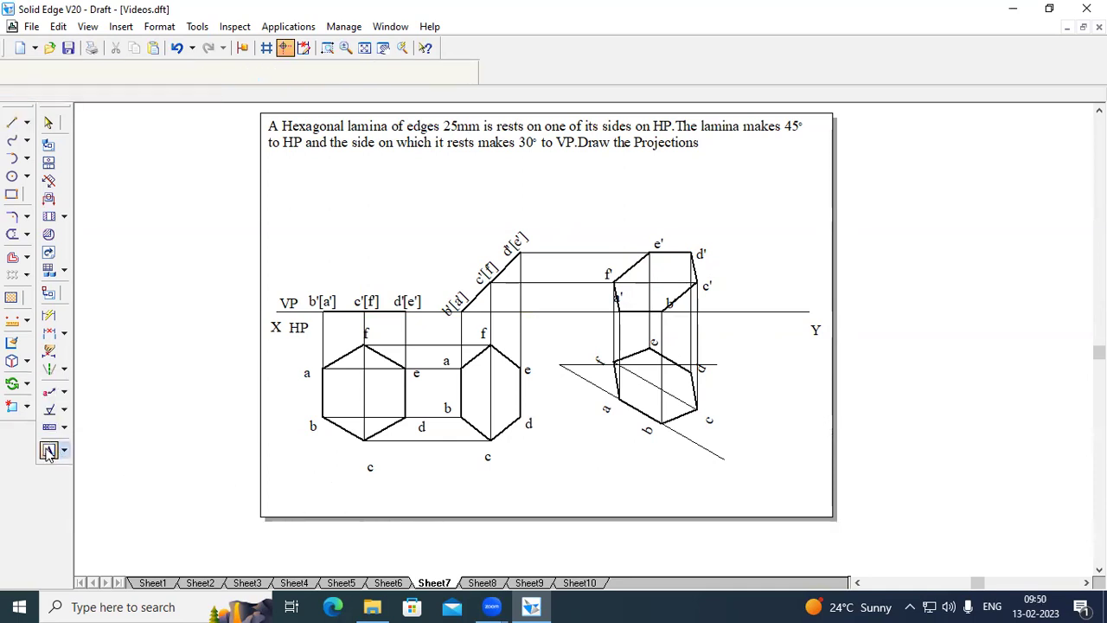
{"action": "left_click", "coordinate": [333, 490]}
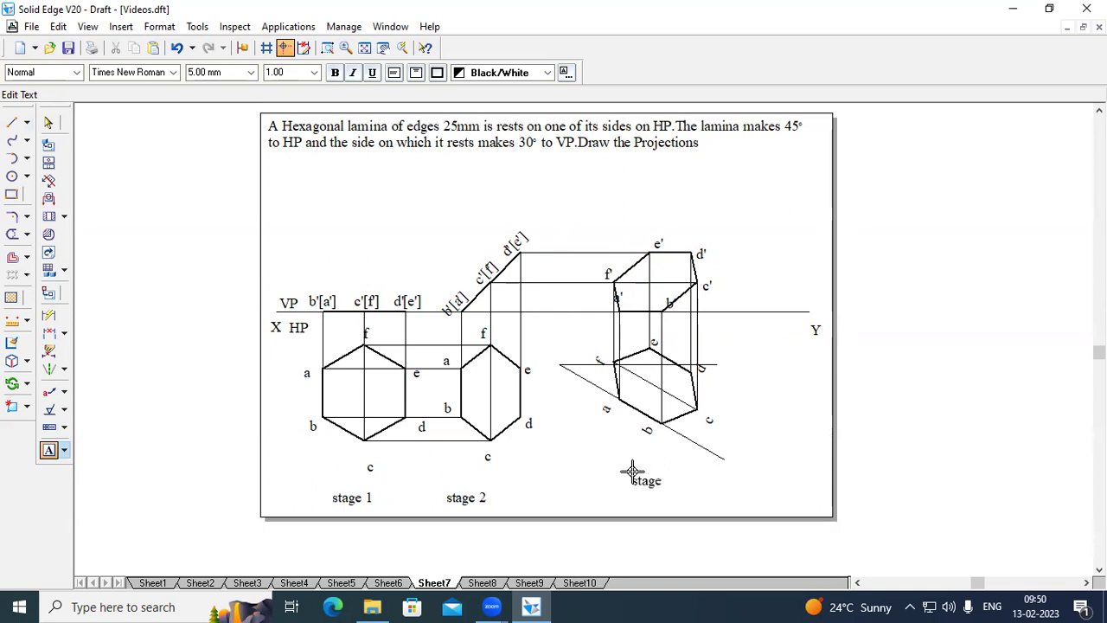
{"action": "left_click", "coordinate": [304, 185]}
{"action": "type", "text": "Top"}
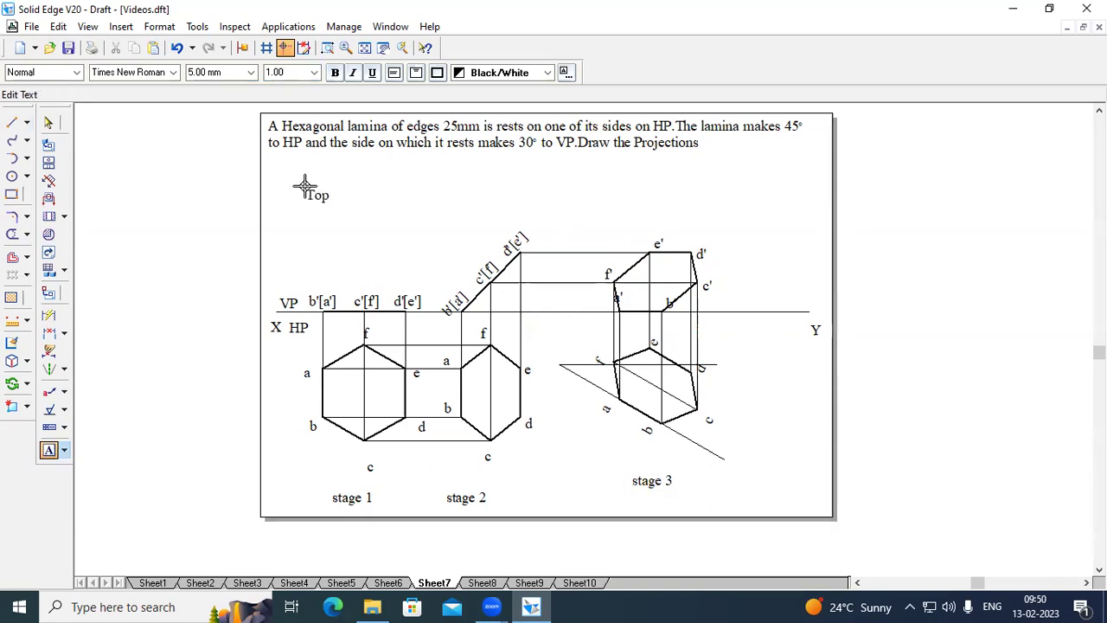
{"action": "key", "text": "BackSpace"}
{"action": "key", "text": "BackSpace"}
{"action": "key", "text": "BackSpace"}
{"action": "left_click", "coordinate": [304, 185]}
{"action": "type", "text": "Front View"}
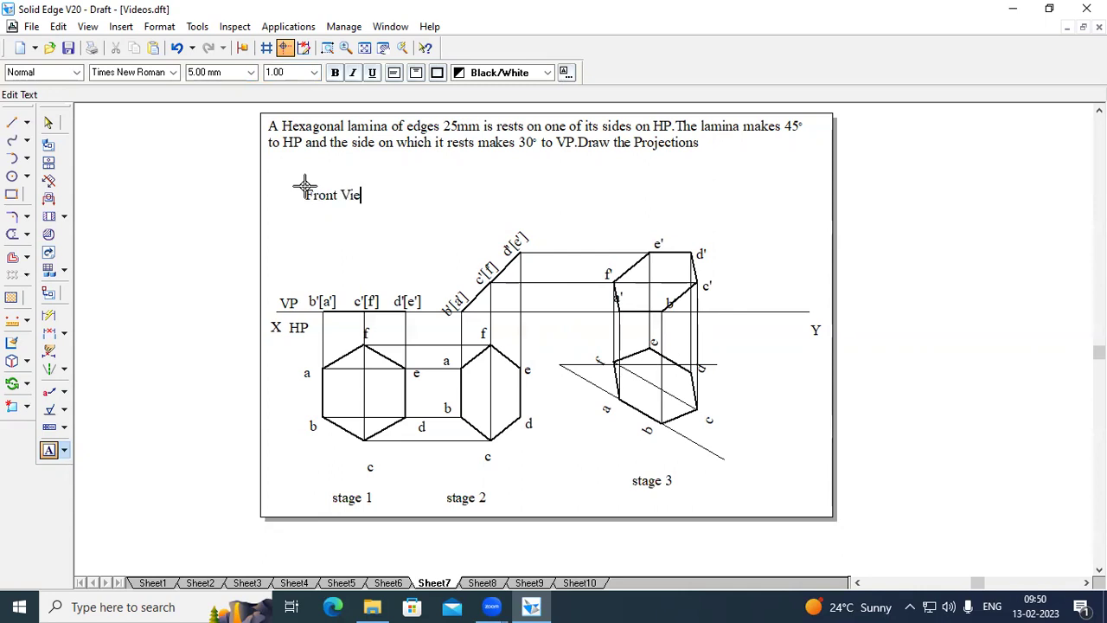
{"action": "left_click", "coordinate": [280, 454]}
{"action": "type", "text": "Top"}
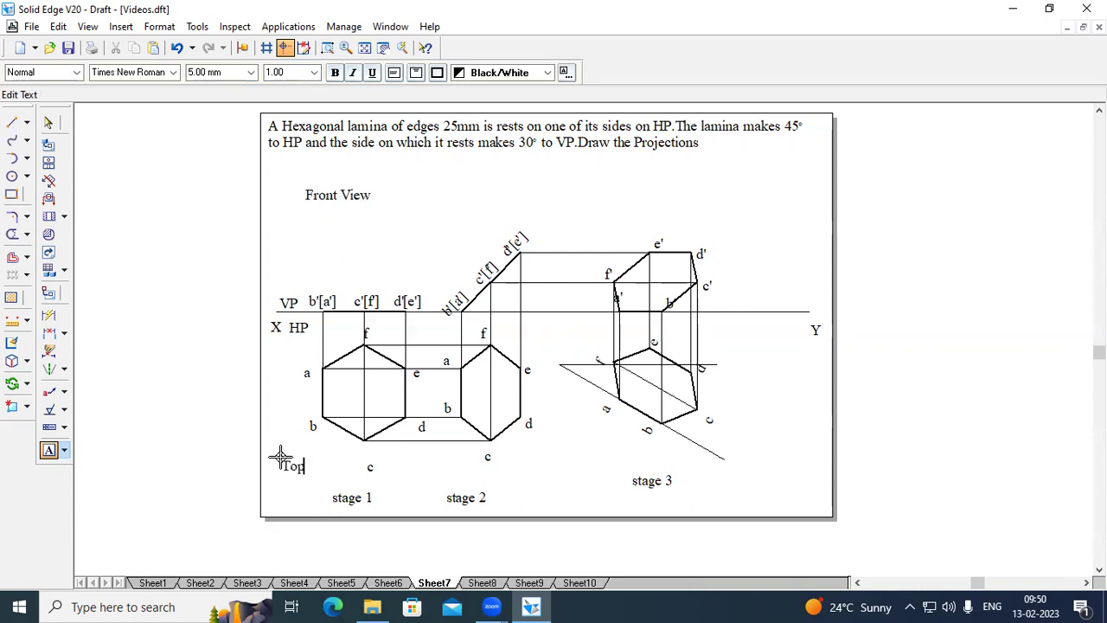
{"action": "type", "text": " View"}
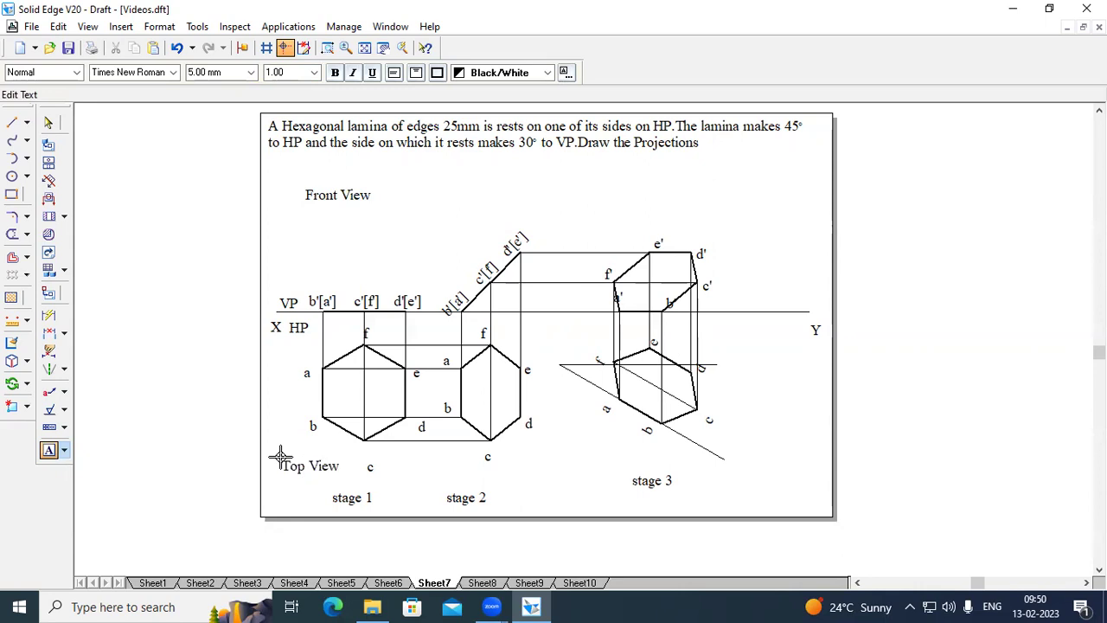